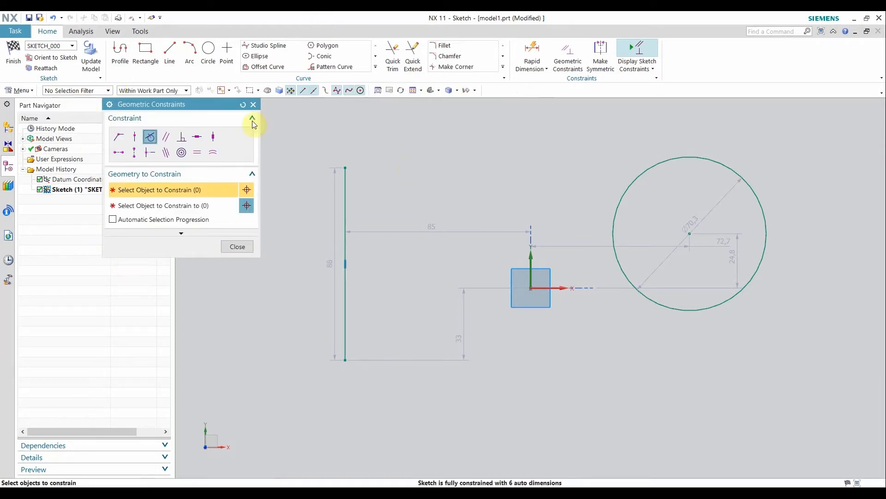
Review the list of enabled constraints in the Geometric Constraints settings and choose the Coincident constraint.
{"action": "left_click", "coordinate": [181, 233]}
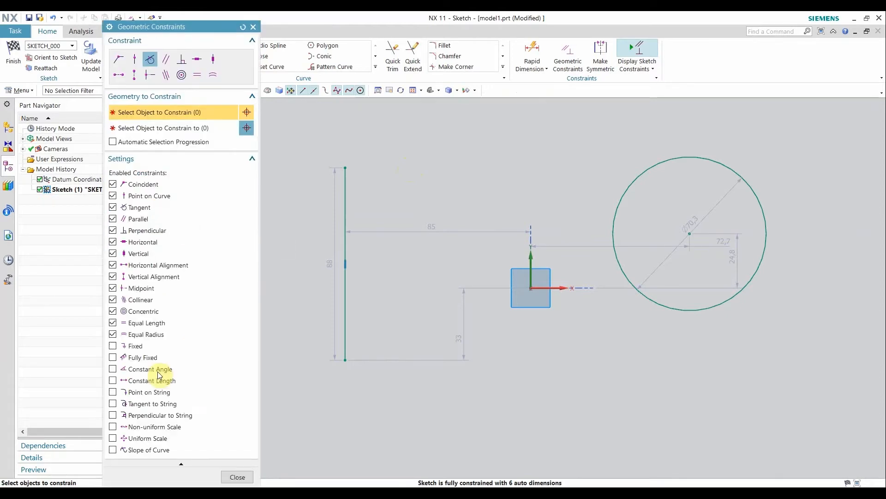
{"action": "left_click", "coordinate": [181, 463]}
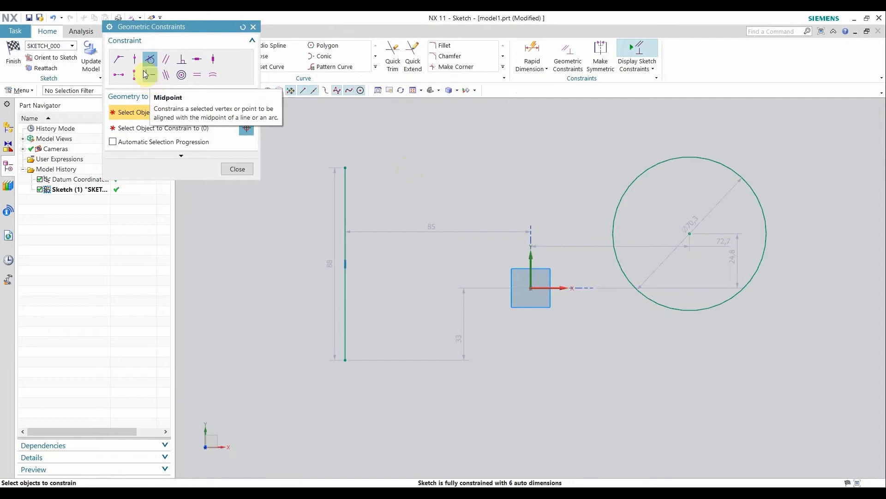
{"action": "left_click", "coordinate": [120, 61]}
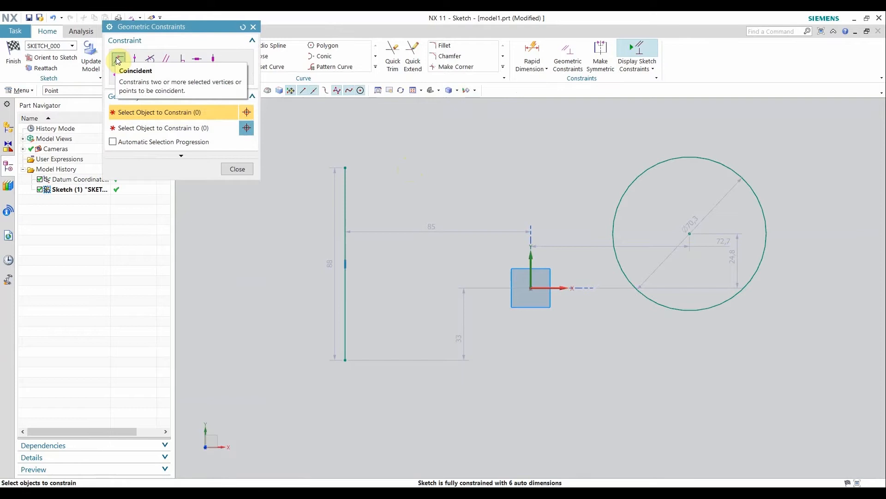
{"action": "left_click_drag", "start_coordinate": [198, 27], "coordinate": [175, 127]}
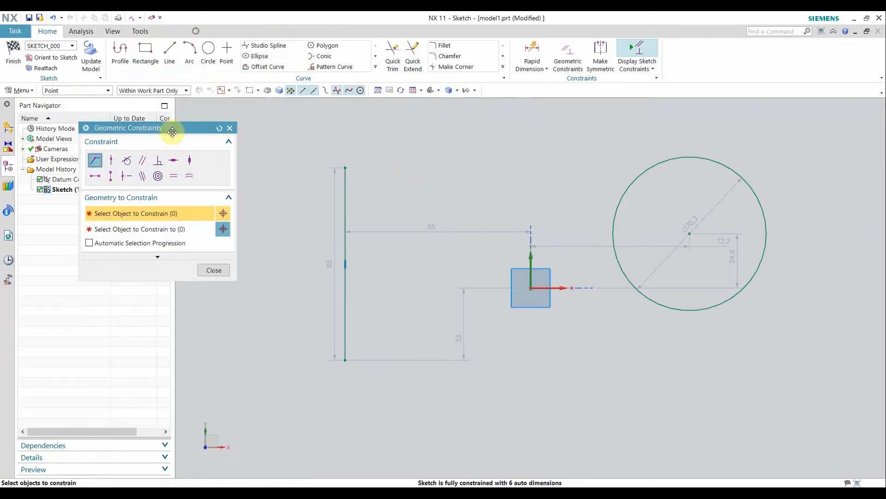
Sketch a horizontal line about 74 long below the origin, about 52.7 from the X axis.
{"action": "left_click", "coordinate": [174, 54]}
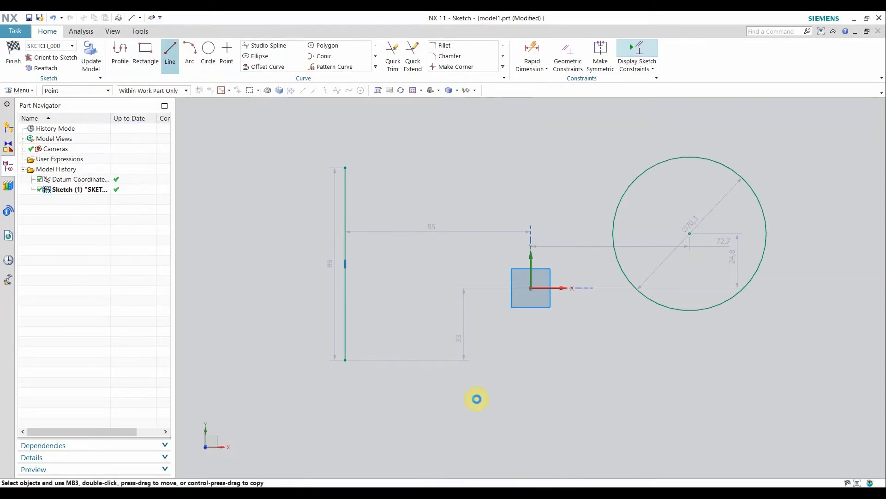
{"action": "left_click", "coordinate": [481, 402]}
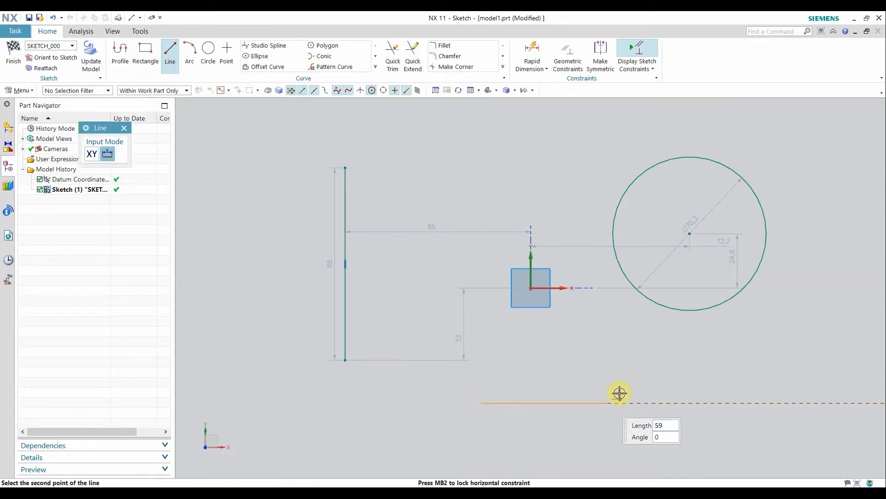
{"action": "left_click", "coordinate": [643, 404]}
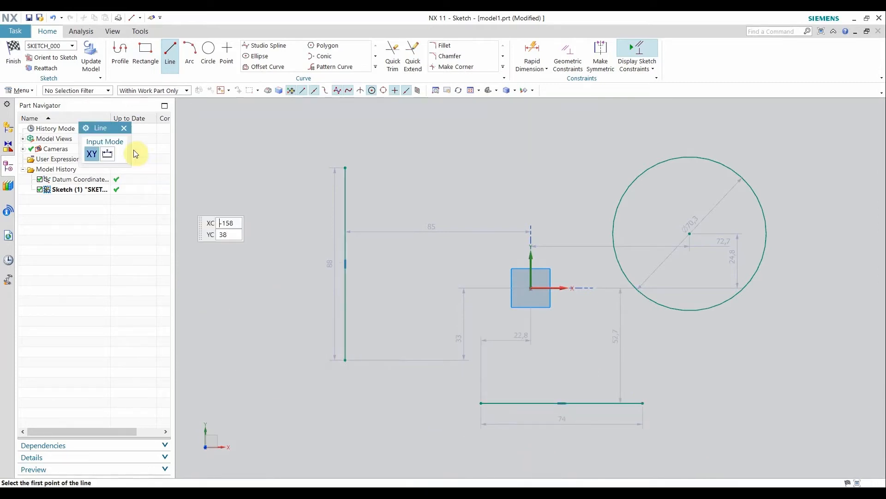
{"action": "left_click", "coordinate": [124, 129]}
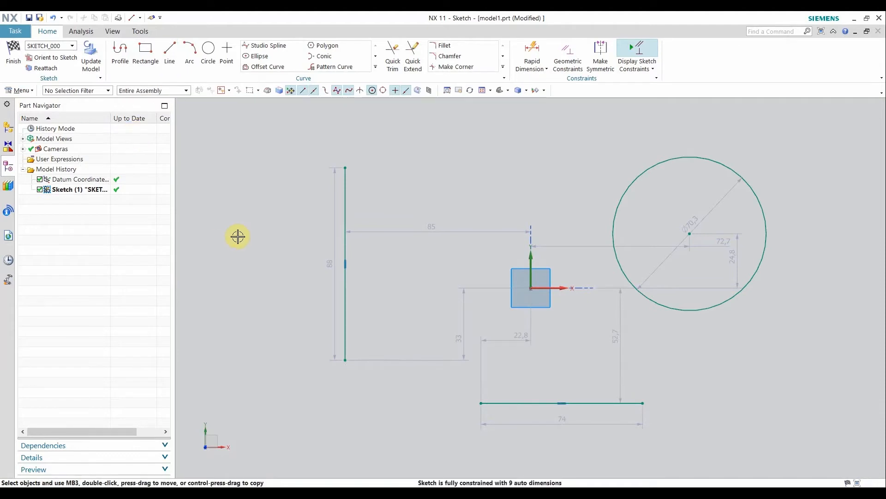
Try making the horizontal line's left endpoint coincident with the vertical line's midpoint, and undo the constraint.
{"action": "key", "text": "c"}
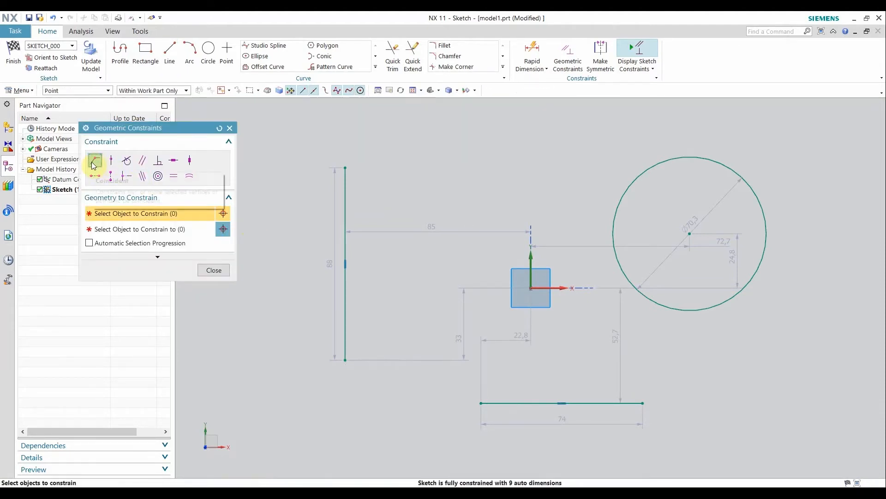
{"action": "left_click", "coordinate": [94, 161]}
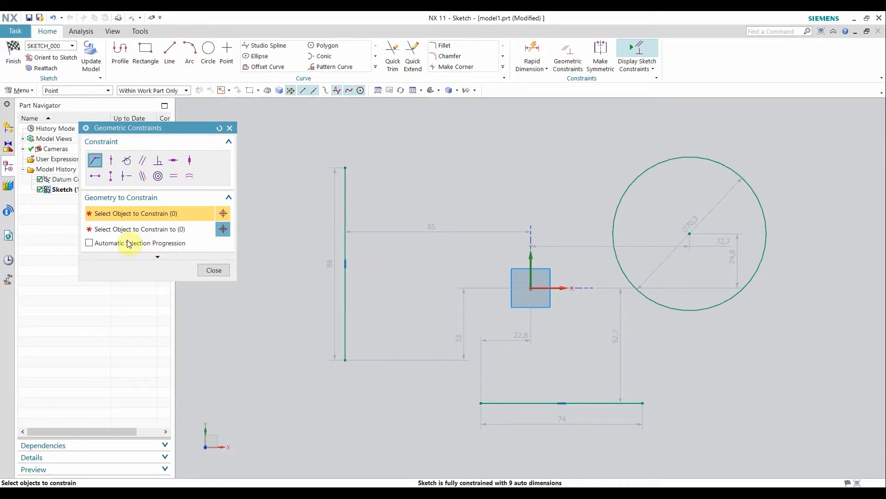
{"action": "left_click", "coordinate": [90, 244]}
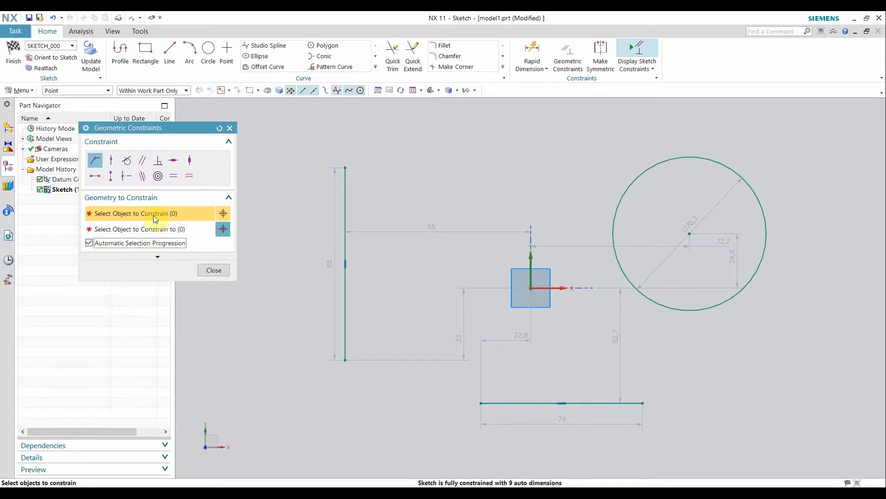
{"action": "left_click", "coordinate": [116, 246]}
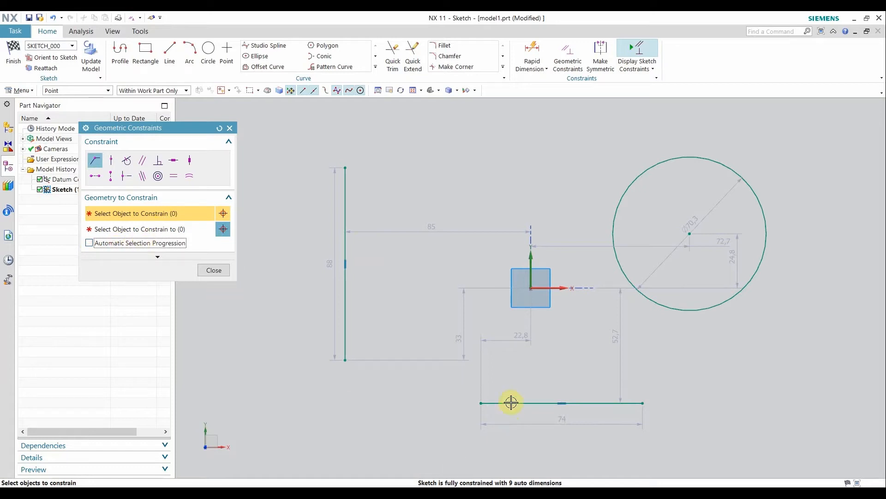
{"action": "left_click", "coordinate": [495, 403]}
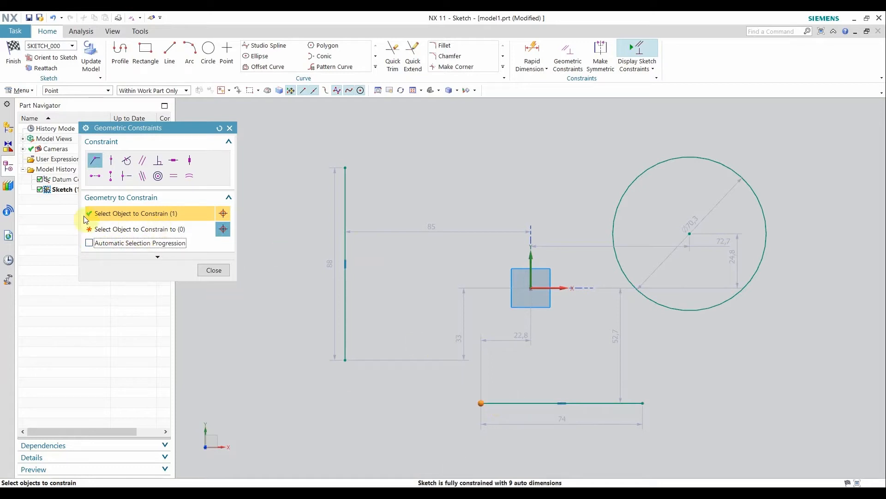
{"action": "left_click", "coordinate": [133, 229]}
{"action": "left_click", "coordinate": [345, 275]}
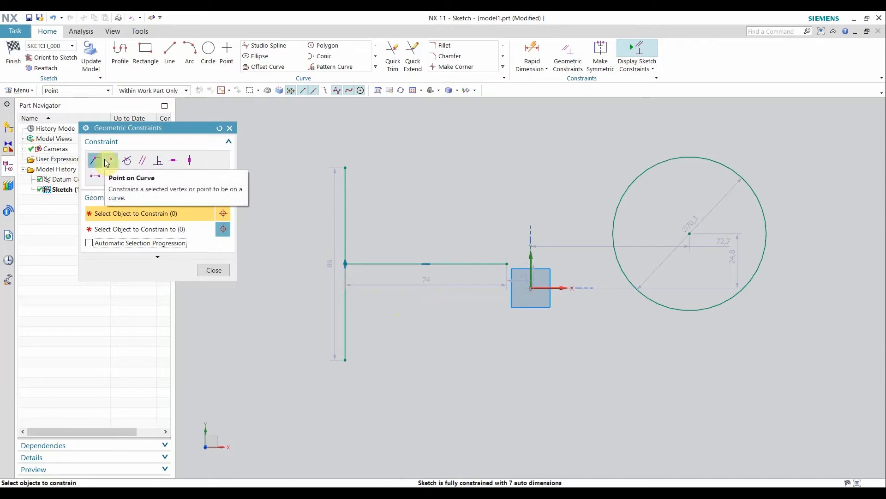
{"action": "left_click", "coordinate": [103, 245]}
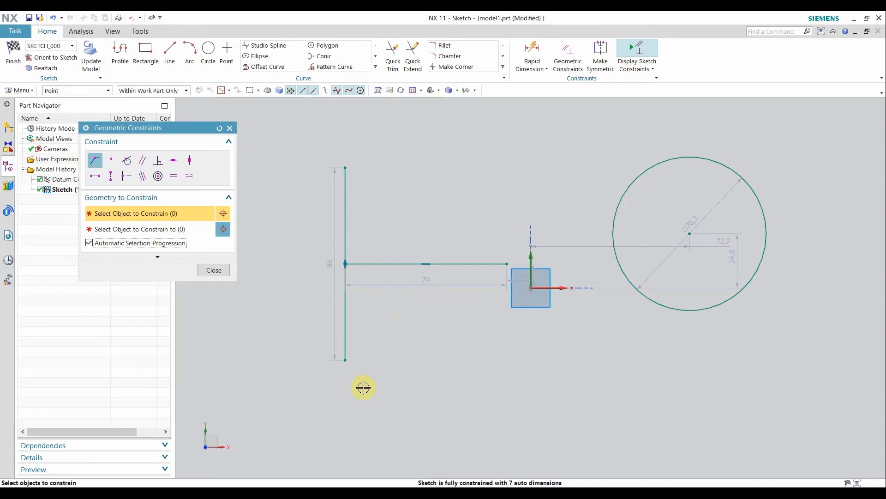
{"action": "key", "text": "ctrl+z"}
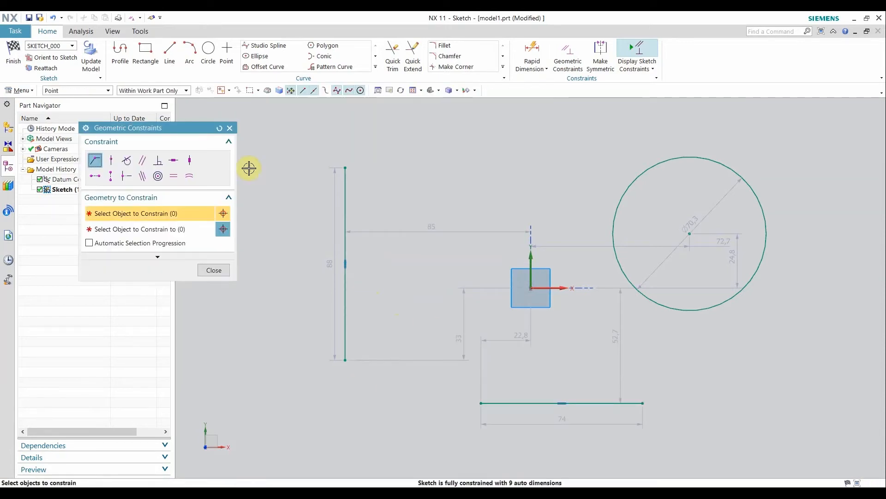
Place a sketch point between the vertical line and the circle, about 31.7 to the left of the Y axis.
{"action": "left_click", "coordinate": [113, 164]}
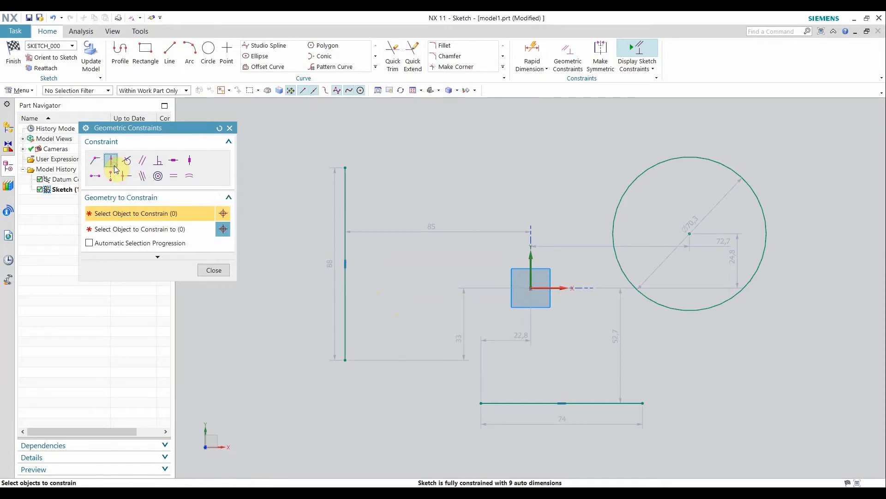
{"action": "left_click", "coordinate": [222, 63]}
{"action": "left_click", "coordinate": [461, 163]}
{"action": "left_click", "coordinate": [211, 185]}
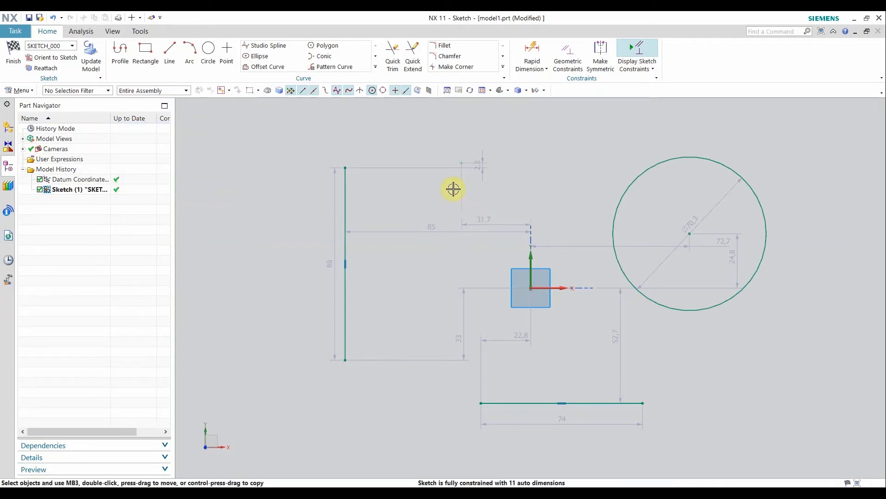
Enable automatic selection progression and constrain the sketch point onto the vertical line with Point on Curve.
{"action": "key", "text": "c"}
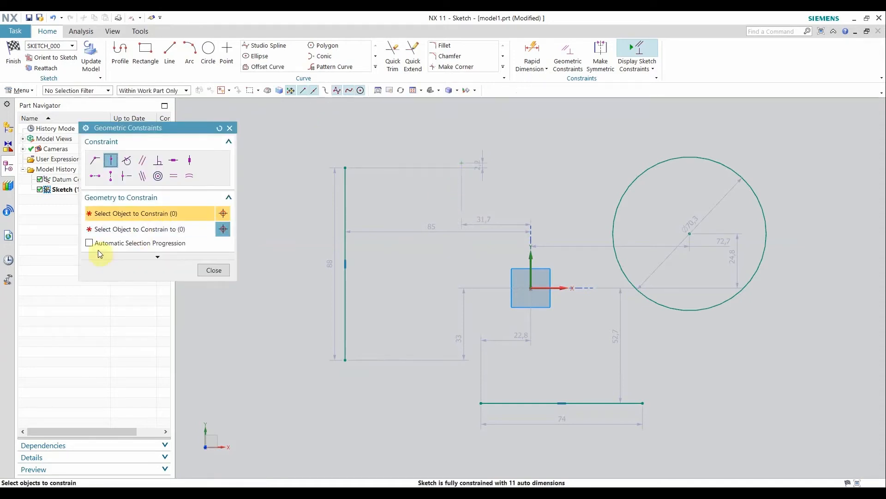
{"action": "left_click", "coordinate": [88, 243]}
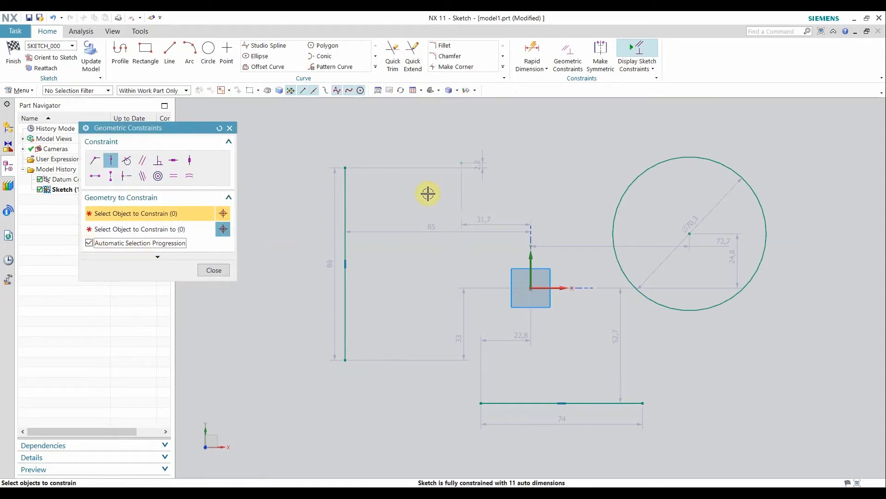
{"action": "left_click", "coordinate": [464, 166]}
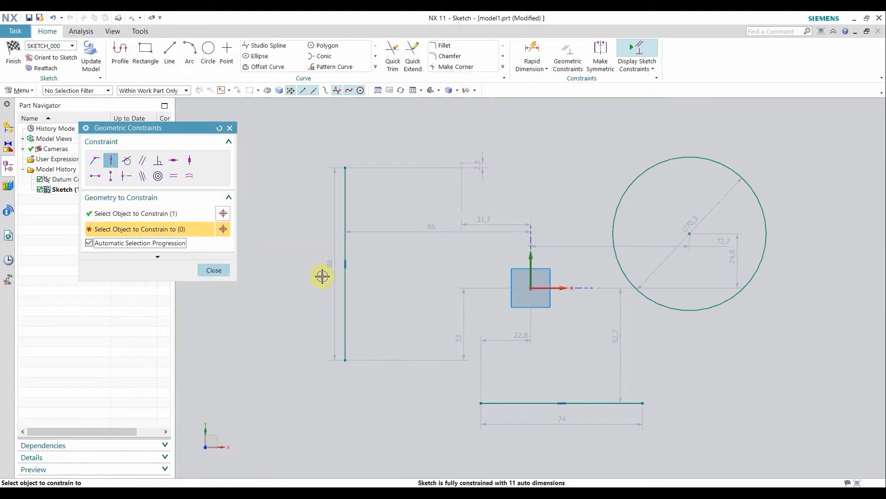
{"action": "left_click", "coordinate": [345, 200]}
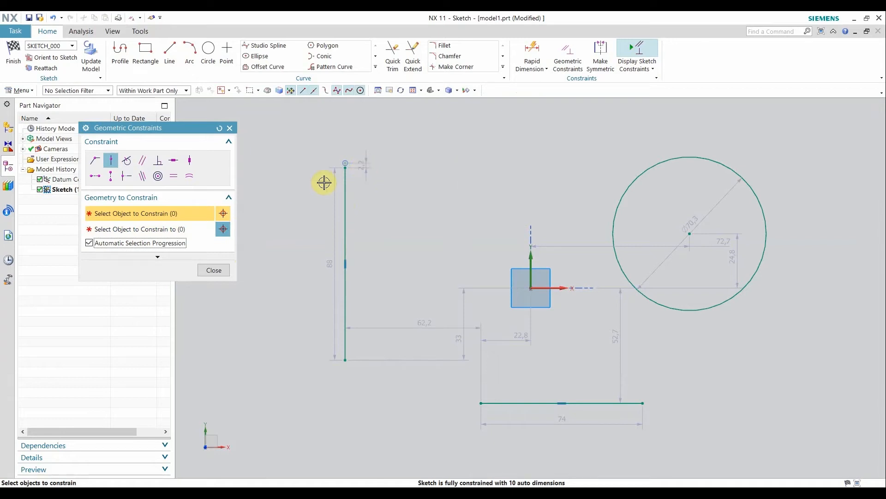
{"action": "scroll", "coordinate": [347, 166], "scroll_direction": "up", "scroll_amount": 5}
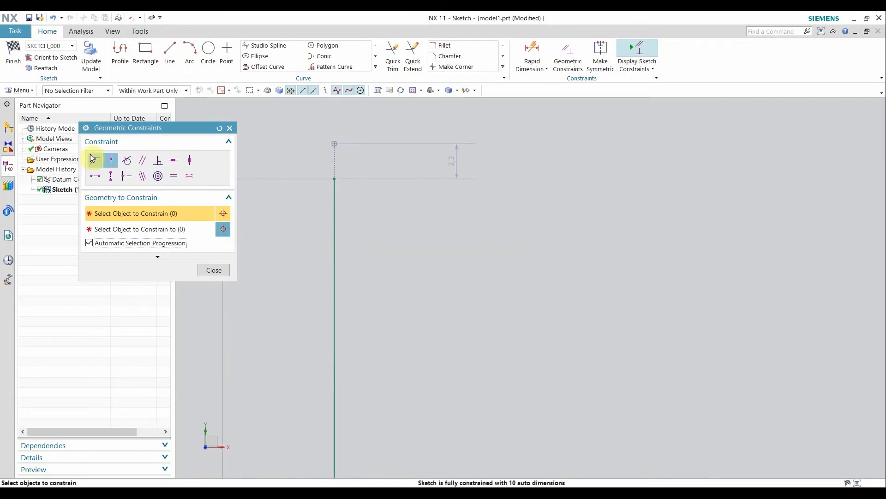
{"action": "left_click", "coordinate": [110, 161]}
{"action": "scroll", "coordinate": [275, 233], "scroll_direction": "down", "scroll_amount": 5}
{"action": "middle_click_drag", "start_coordinate": [459, 358], "coordinate": [469, 231], "text": "shift"}
{"action": "scroll", "coordinate": [463, 238], "scroll_direction": "down", "scroll_amount": 2}
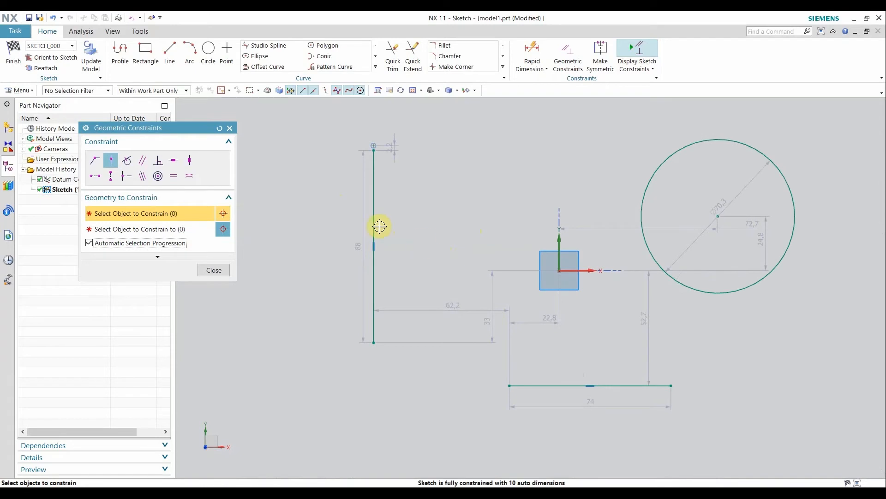
Try constraining the circle tangent to the vertical line, inspect the contact area, and undo the constraint.
{"action": "left_click", "coordinate": [127, 160]}
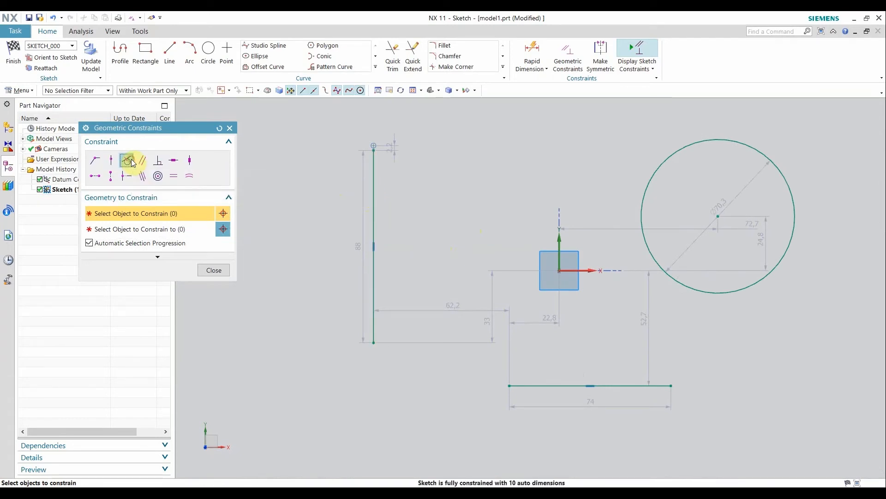
{"action": "left_click", "coordinate": [647, 188]}
{"action": "left_click", "coordinate": [373, 189]}
{"action": "scroll", "coordinate": [500, 279], "scroll_direction": "down", "scroll_amount": 5}
{"action": "scroll", "coordinate": [501, 279], "scroll_direction": "up", "scroll_amount": 6}
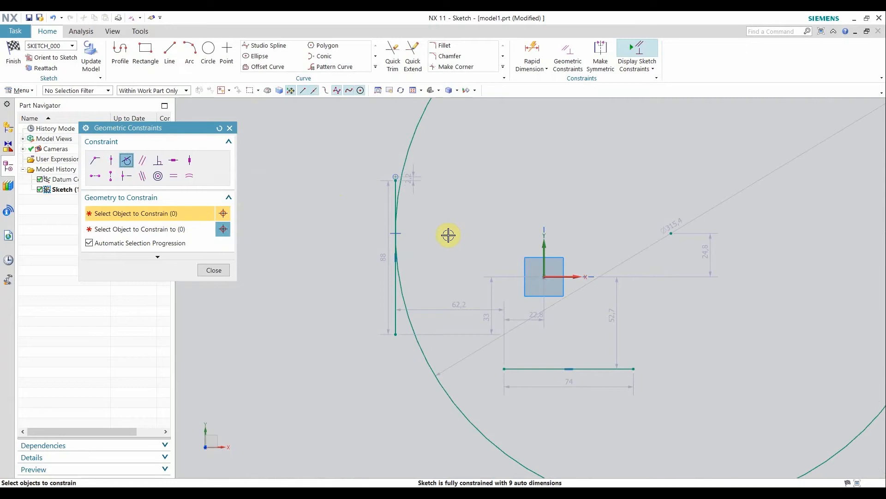
{"action": "scroll", "coordinate": [399, 233], "scroll_direction": "up", "scroll_amount": 3}
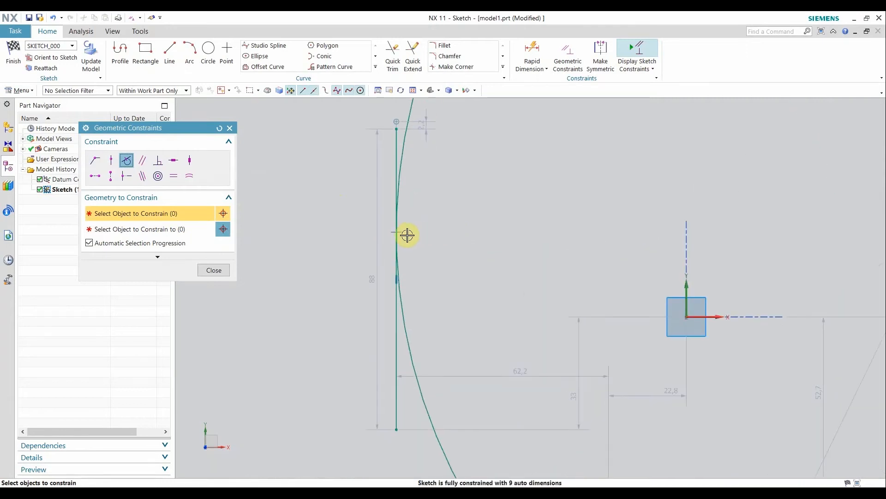
{"action": "scroll", "coordinate": [490, 268], "scroll_direction": "down", "scroll_amount": 1}
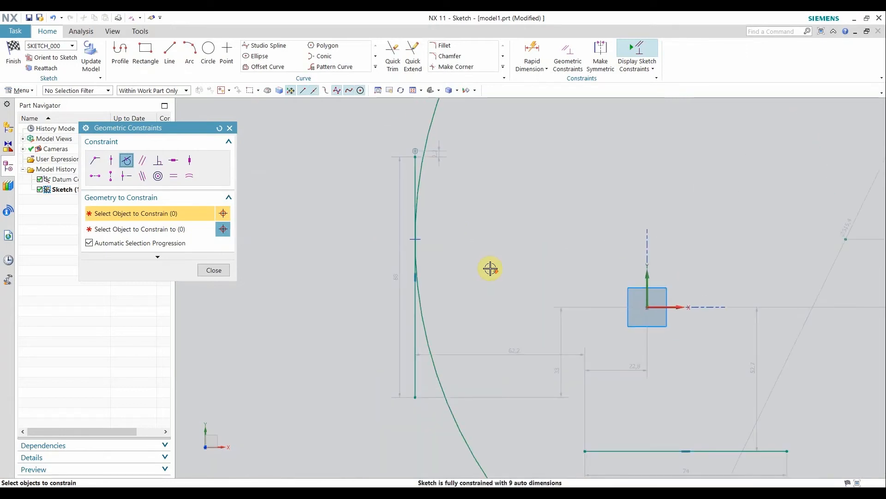
{"action": "key", "text": "ctrl+z"}
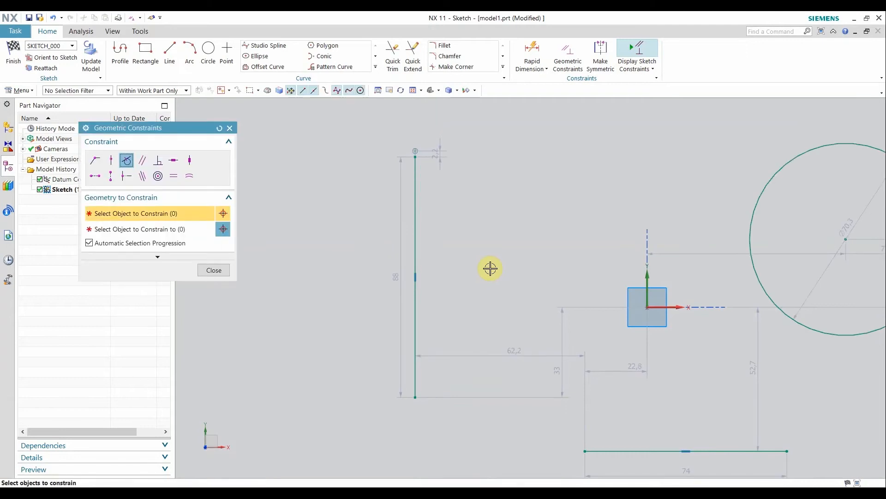
{"action": "scroll", "coordinate": [510, 312], "scroll_direction": "down", "scroll_amount": 1}
{"action": "mouse_move", "coordinate": [511, 312]}
{"action": "middle_mouse_down", "text": "shift"}
{"action": "mouse_move", "coordinate": [507, 273]}
{"action": "mouse_move", "coordinate": [486, 269]}
{"action": "middle_mouse_up", "text": "shift"}
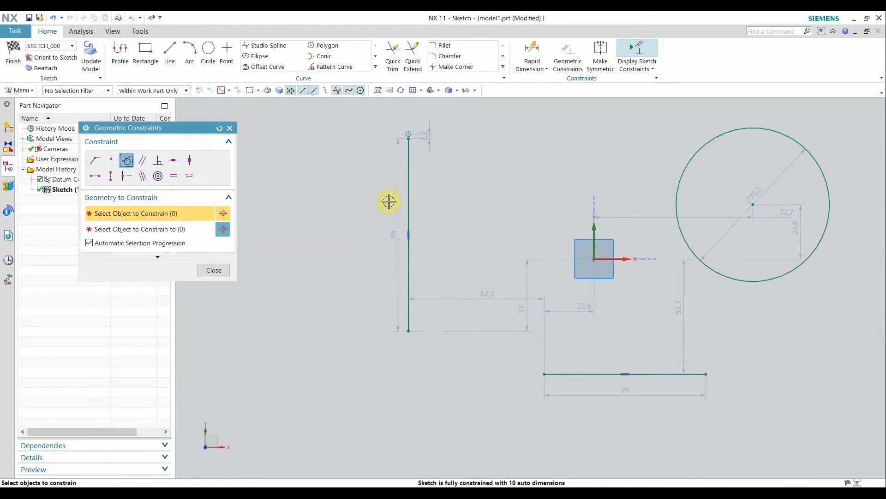
Try constraining the vertical line parallel to the horizontal line, undo it, and leave Geometric Constraints.
{"action": "left_click", "coordinate": [142, 160]}
{"action": "left_click", "coordinate": [404, 212]}
{"action": "left_click", "coordinate": [571, 369]}
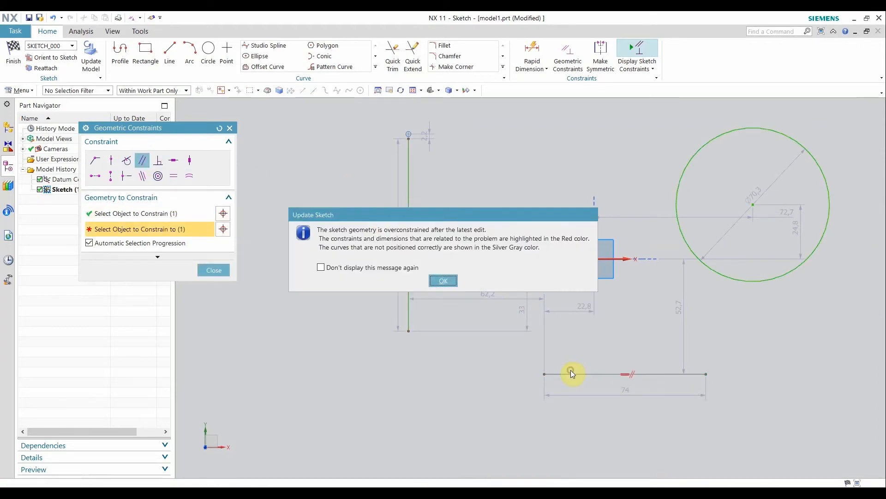
{"action": "left_click", "coordinate": [444, 278]}
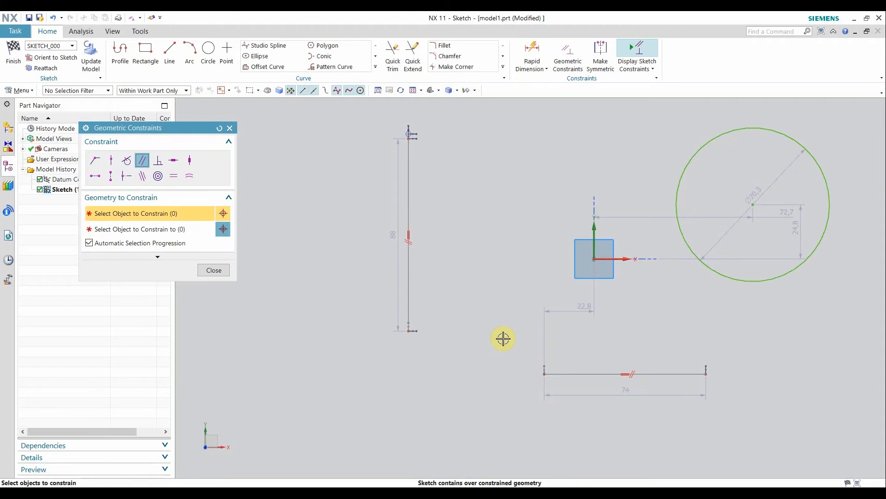
{"action": "key", "text": "ctrl+z"}
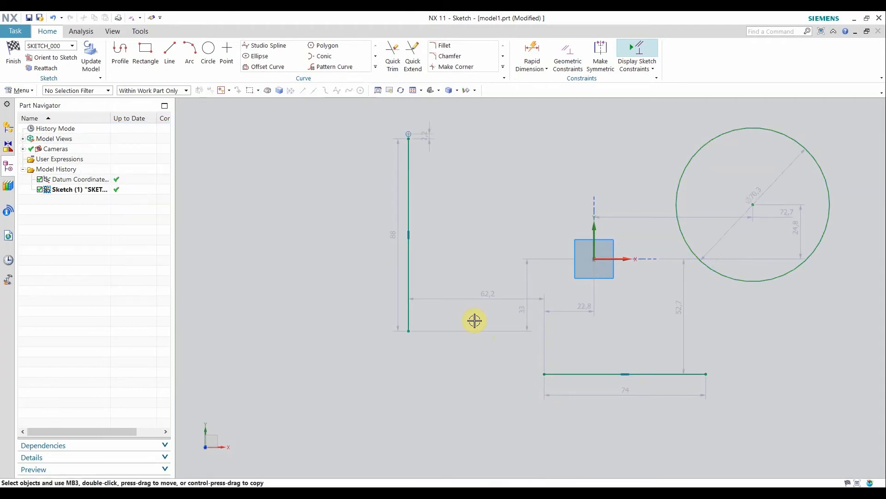
{"action": "right_click", "coordinate": [626, 371]}
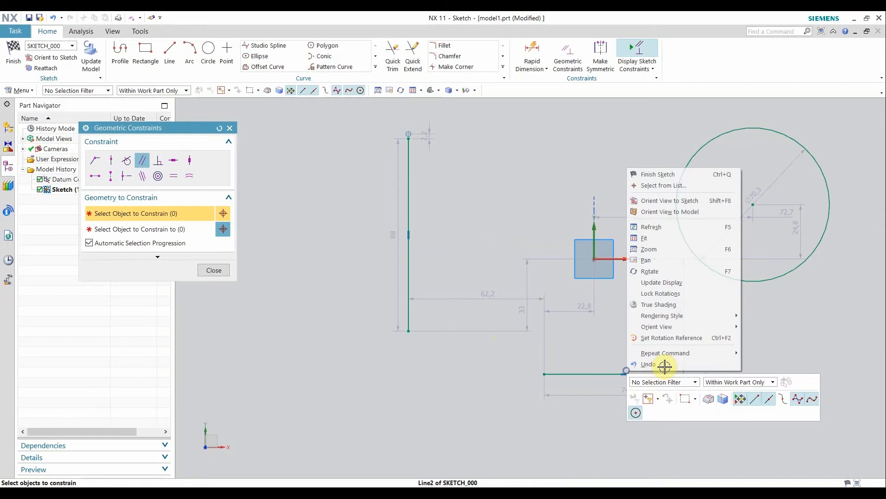
{"action": "left_click", "coordinate": [230, 128]}
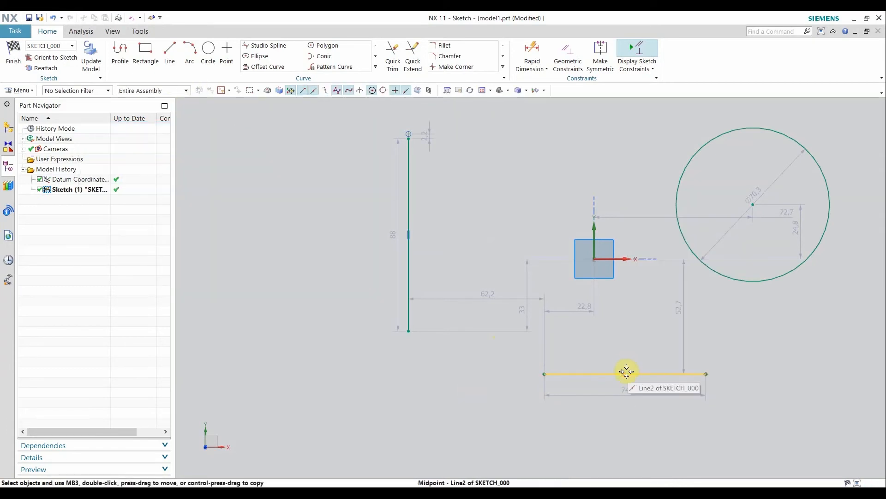
Delete the horizontal constraint from the lower line.
{"action": "right_click", "coordinate": [625, 371]}
{"action": "left_click", "coordinate": [637, 361]}
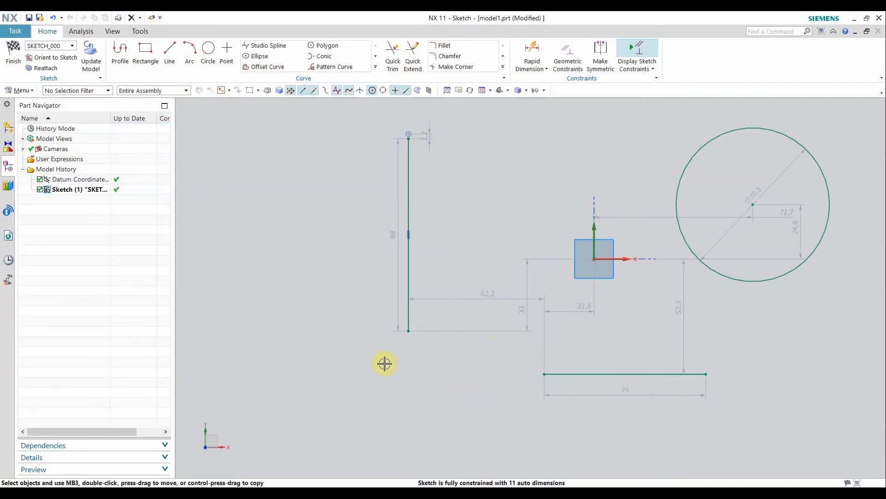
Try constraining the vertical line and the lower line parallel, undo it, and restart Geometric Constraints.
{"action": "key", "text": "c"}
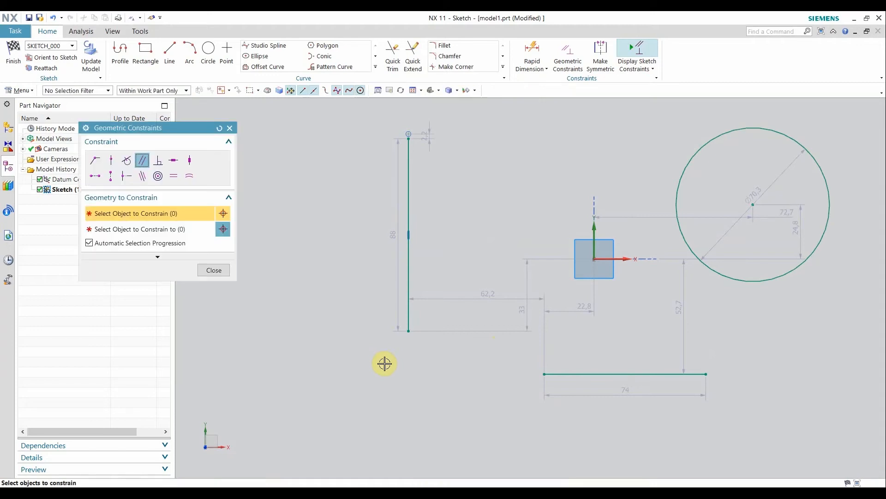
{"action": "left_click", "coordinate": [408, 179]}
{"action": "left_click", "coordinate": [629, 372]}
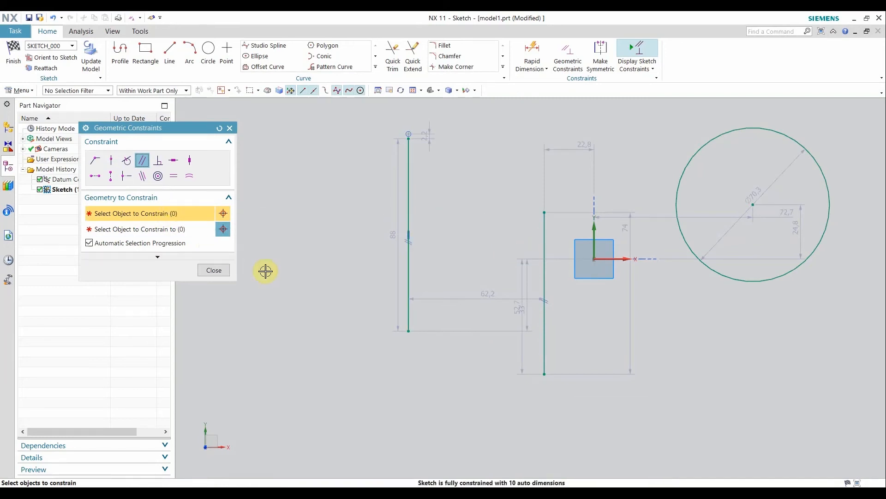
{"action": "key", "text": "ctrl+z"}
{"action": "key", "text": "c"}
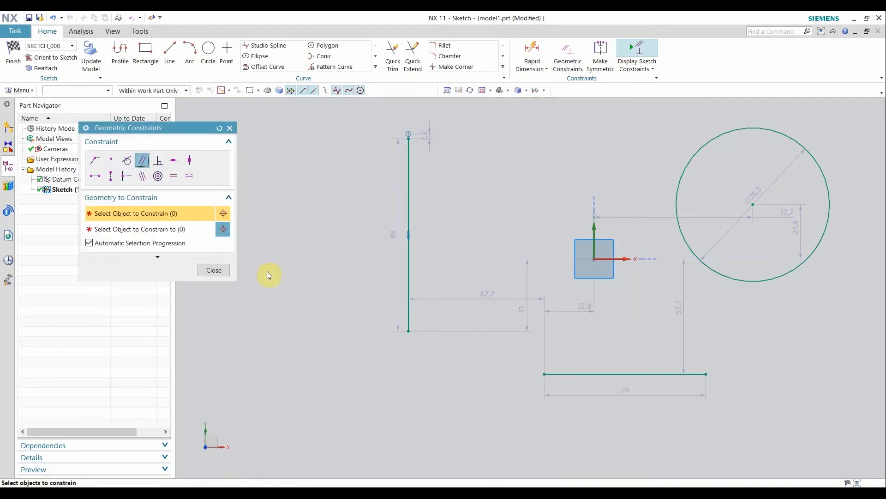
Constrain the vertical line and the lower line perpendicular to each other, and constrain the lower line as Horizontal.
{"action": "left_click", "coordinate": [160, 165]}
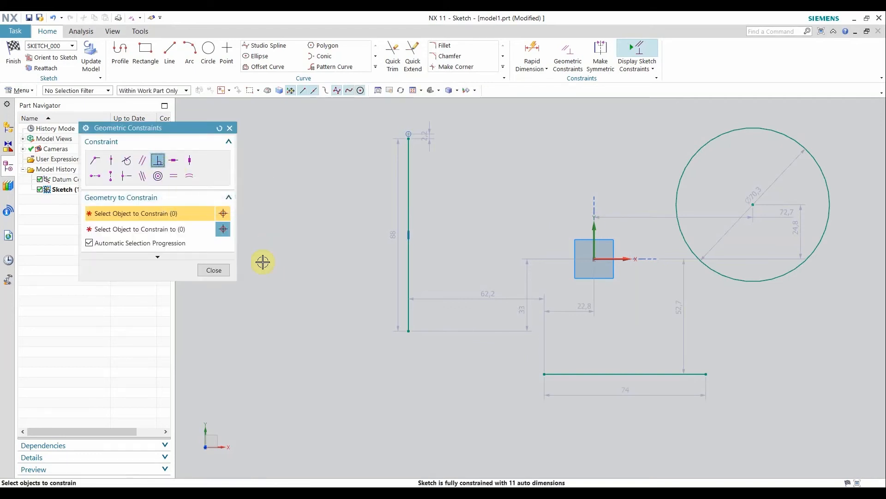
{"action": "left_click", "coordinate": [409, 185]}
{"action": "left_click", "coordinate": [585, 374]}
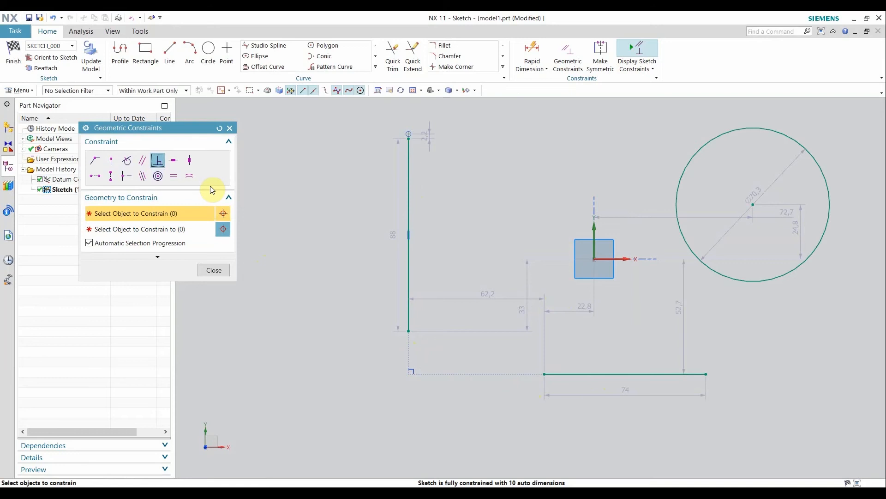
{"action": "left_click", "coordinate": [174, 160]}
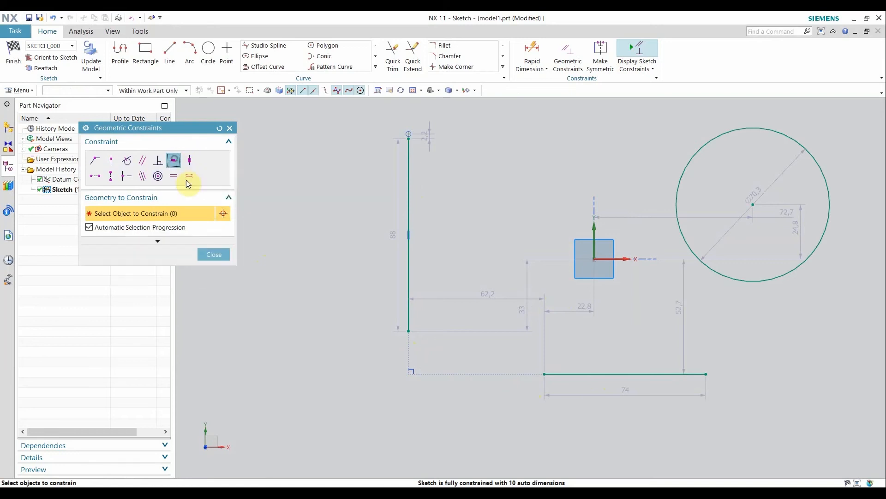
{"action": "left_click", "coordinate": [593, 373]}
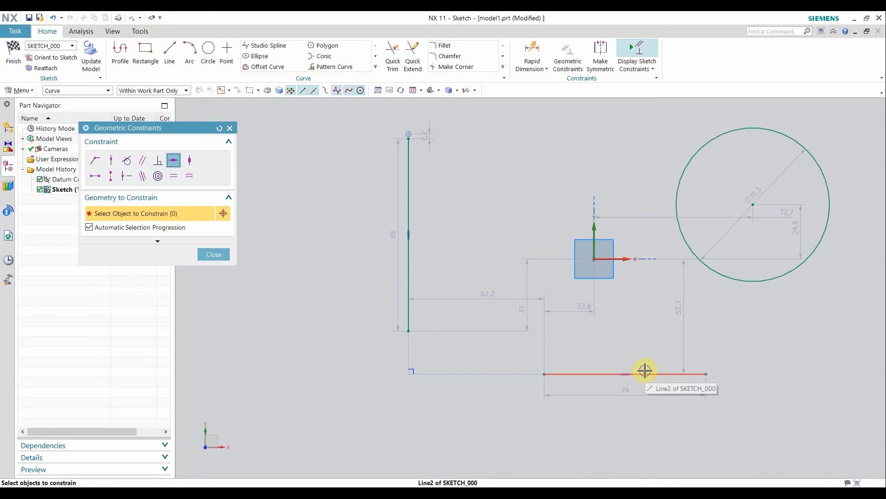
{"action": "left_click", "coordinate": [628, 377]}
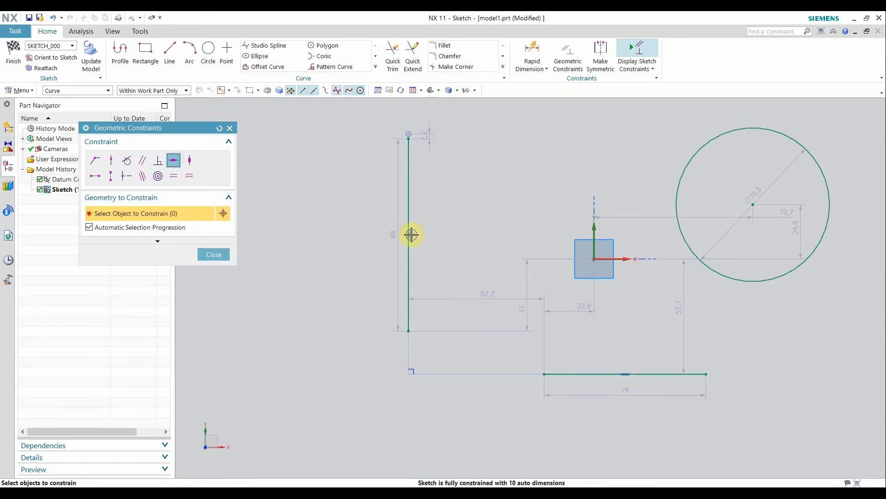
Apply a Horizontal Alignment constraint between the vertical line's midpoint and the lower horizontal line.
{"action": "left_click", "coordinate": [97, 178]}
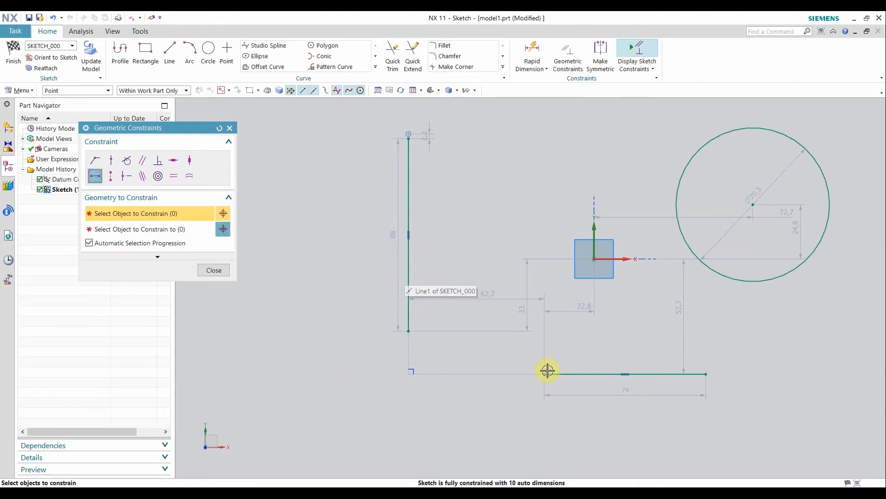
{"action": "left_click", "coordinate": [408, 265]}
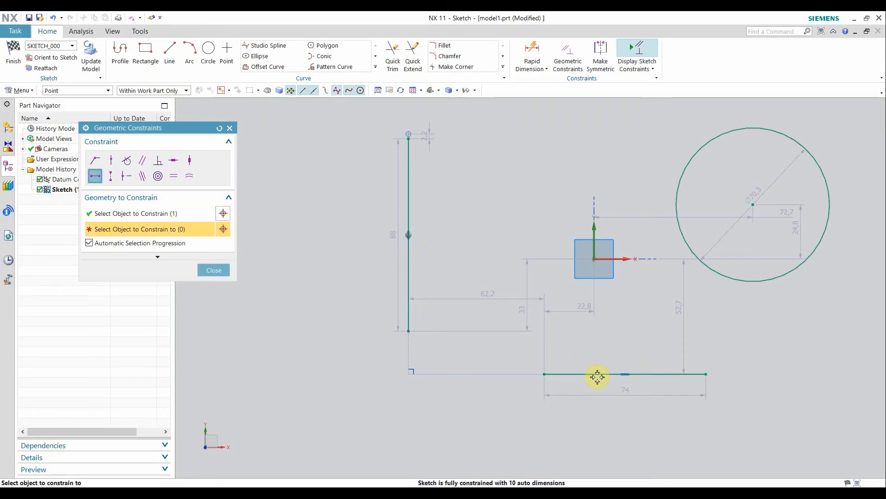
{"action": "left_click", "coordinate": [598, 377]}
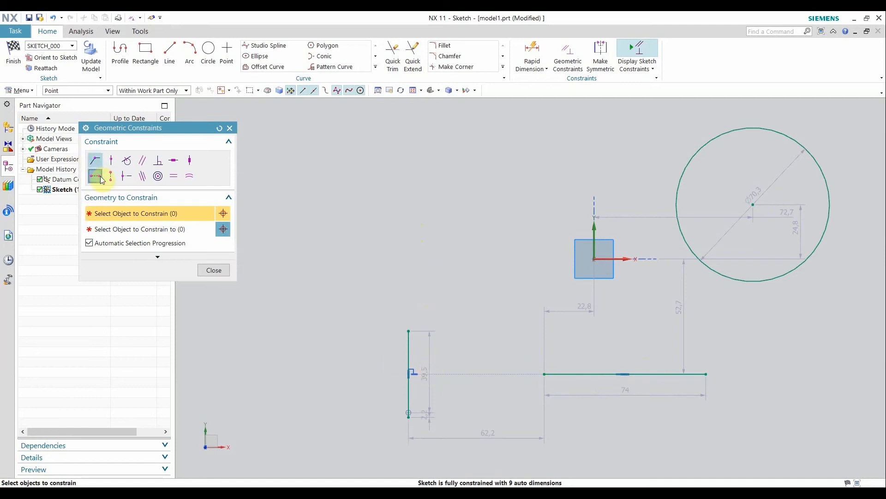
Draw a second vertical line about 59 long, about 60 to the left of the existing vertical line and above it.
{"action": "left_click", "coordinate": [170, 51]}
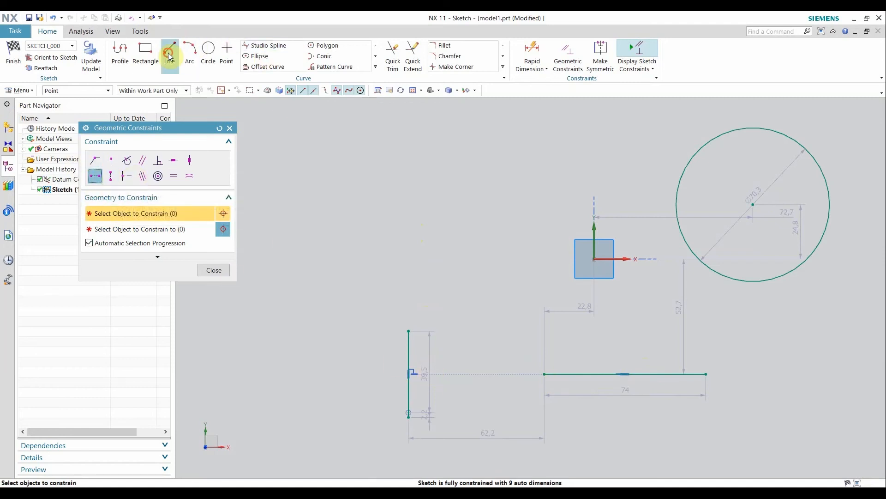
{"action": "left_click", "coordinate": [278, 142]}
{"action": "left_click", "coordinate": [277, 272]}
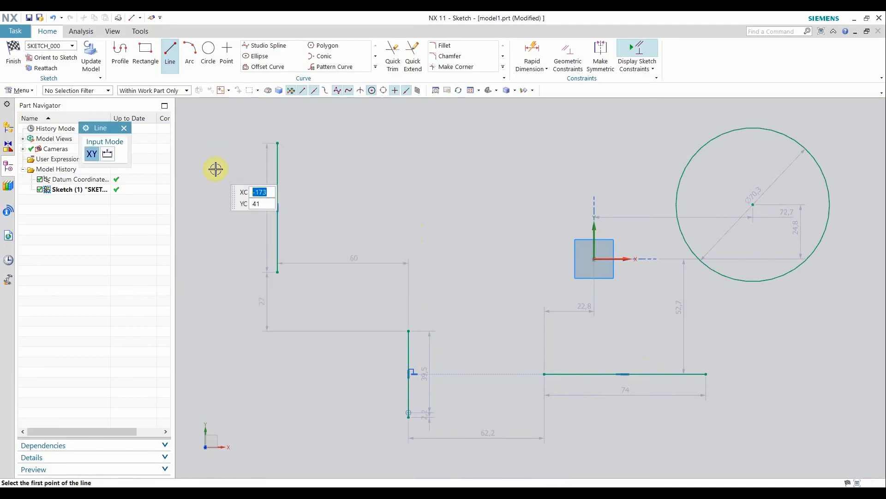
{"action": "key", "text": "Escape"}
Apply a Vertical Alignment constraint between the upper endpoints of the new vertical line and the lower vertical line.
{"action": "key", "text": "c"}
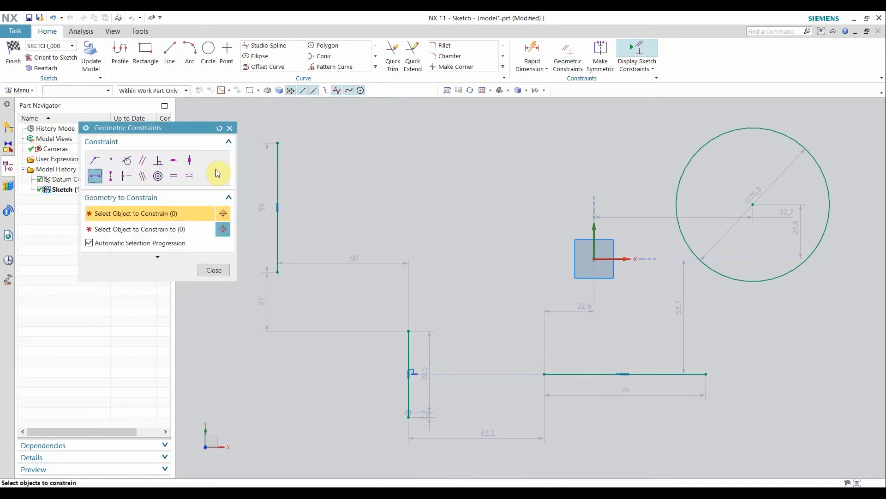
{"action": "left_click", "coordinate": [111, 175]}
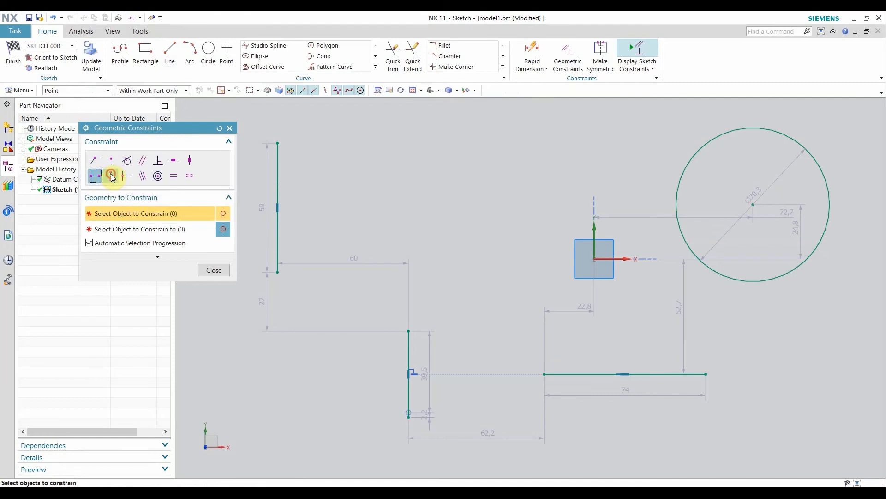
{"action": "left_click", "coordinate": [276, 172]}
{"action": "left_click", "coordinate": [411, 342]}
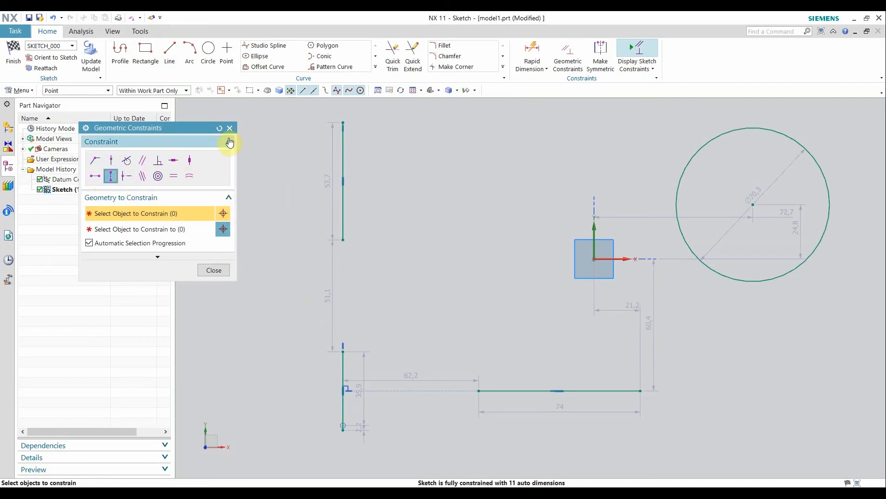
Draw a horizontal line about 46 long between the vertical lines and the sketch origin.
{"action": "left_click", "coordinate": [169, 50]}
{"action": "left_click", "coordinate": [430, 259]}
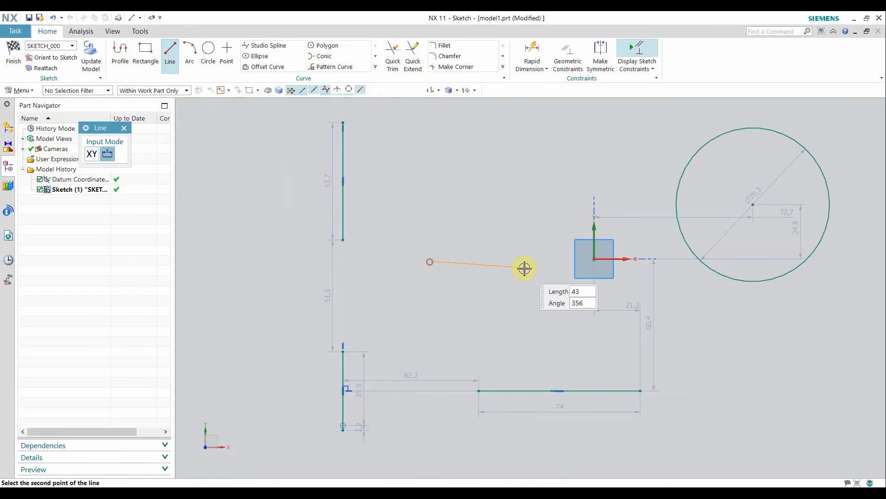
{"action": "key", "text": "Return"}
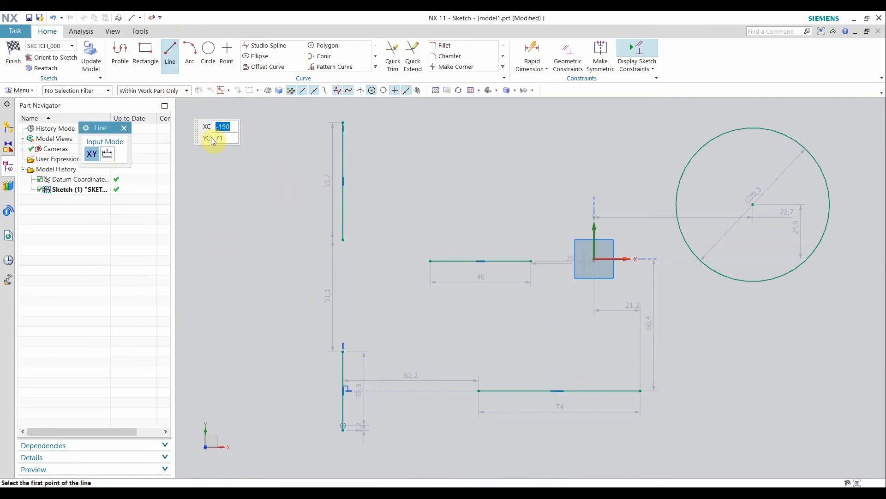
{"action": "key", "text": "Escape"}
Align the new horizontal line's left endpoint with the upper vertical line's midpoint using a Midpoint constraint, and leave Geometric Constraints.
{"action": "key", "text": "c"}
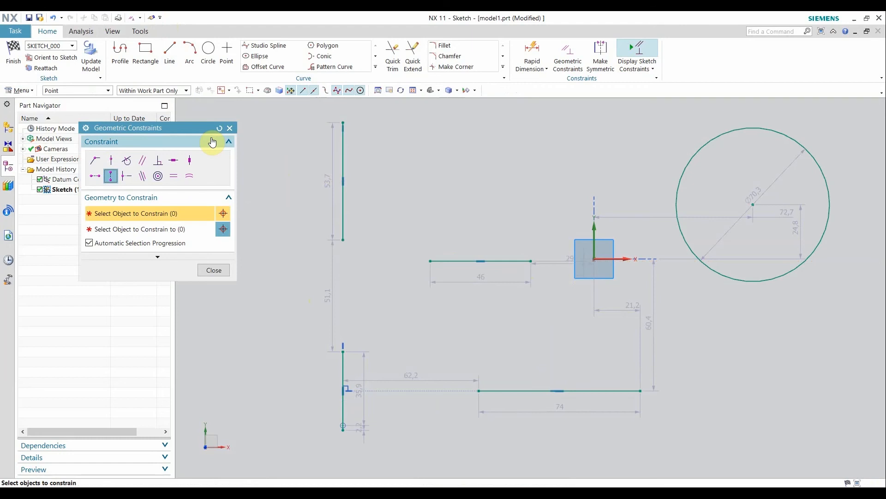
{"action": "left_click", "coordinate": [127, 177]}
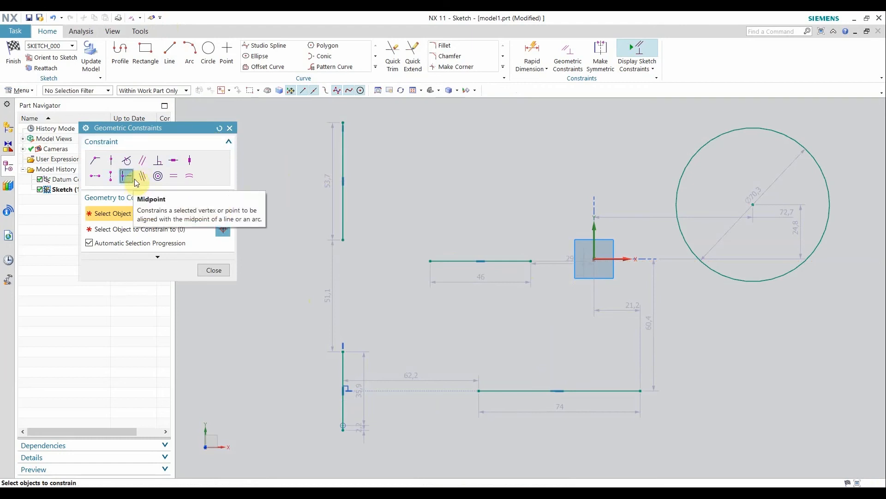
{"action": "left_click", "coordinate": [345, 158]}
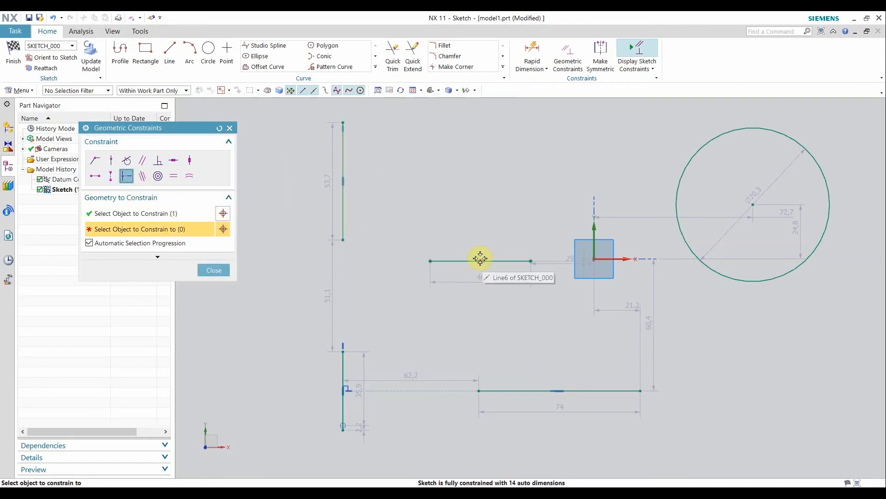
{"action": "left_click", "coordinate": [457, 260]}
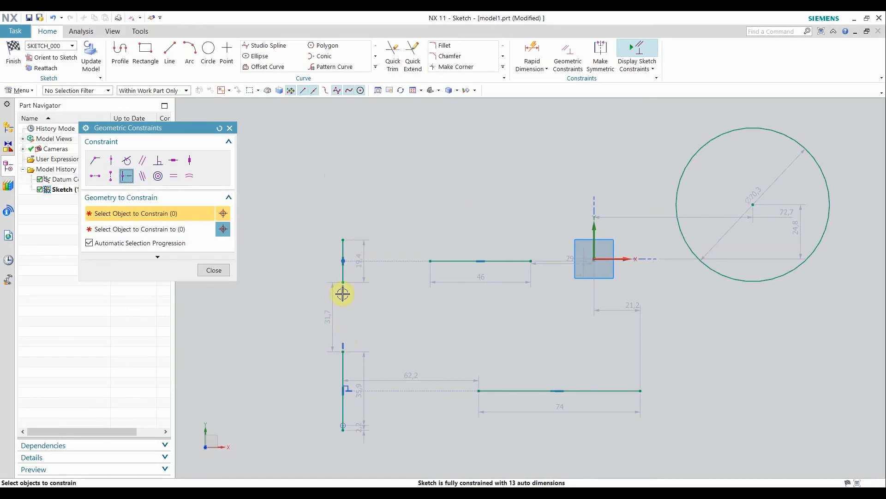
{"action": "left_click", "coordinate": [230, 128]}
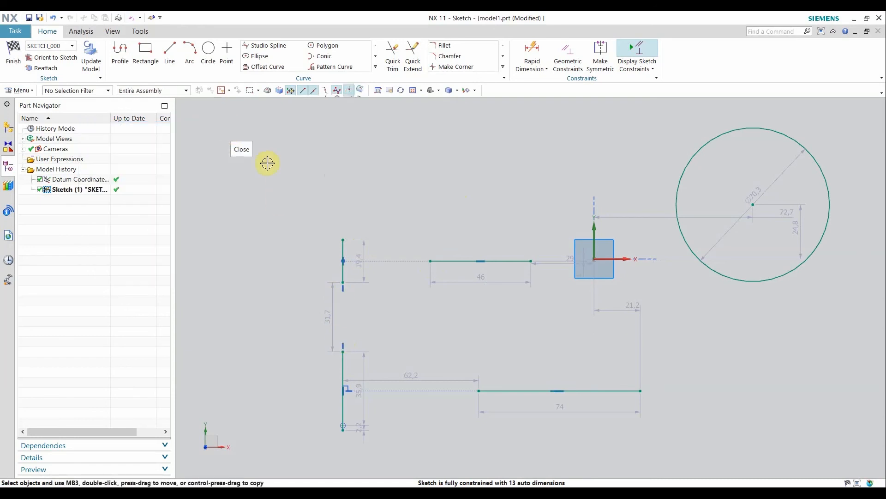
Draw two separate vertical lines, about 35 and 31 long, offset about 44 and 21 to the left of the existing vertical lines.
{"action": "left_click", "coordinate": [169, 51]}
{"action": "left_click", "coordinate": [248, 137]}
{"action": "left_click", "coordinate": [268, 261]}
{"action": "left_click", "coordinate": [296, 263]}
{"action": "left_click", "coordinate": [297, 331]}
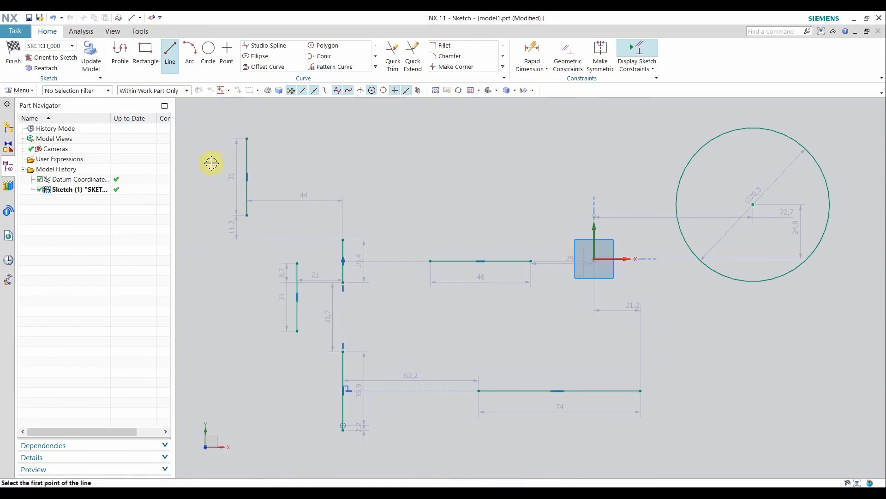
{"action": "left_click", "coordinate": [129, 123]}
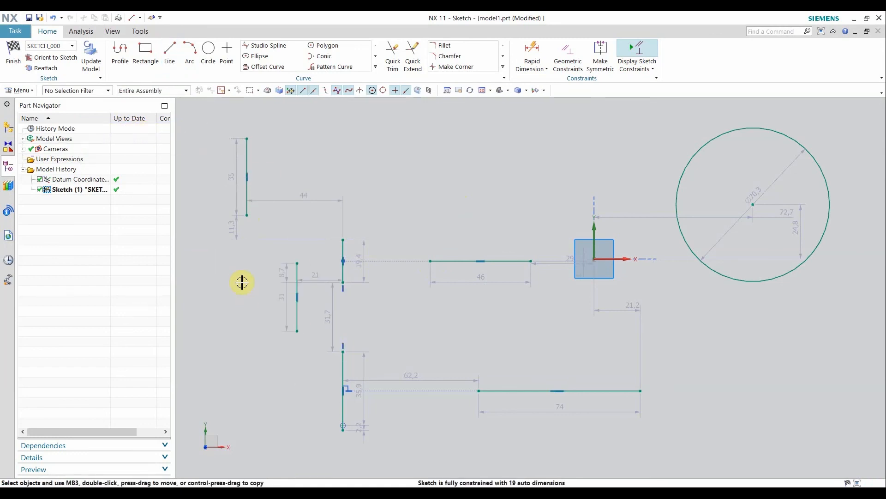
Constrain the two new vertical lines as Collinear and check them with the constraints dialog moved clear of the geometry.
{"action": "key", "text": "c"}
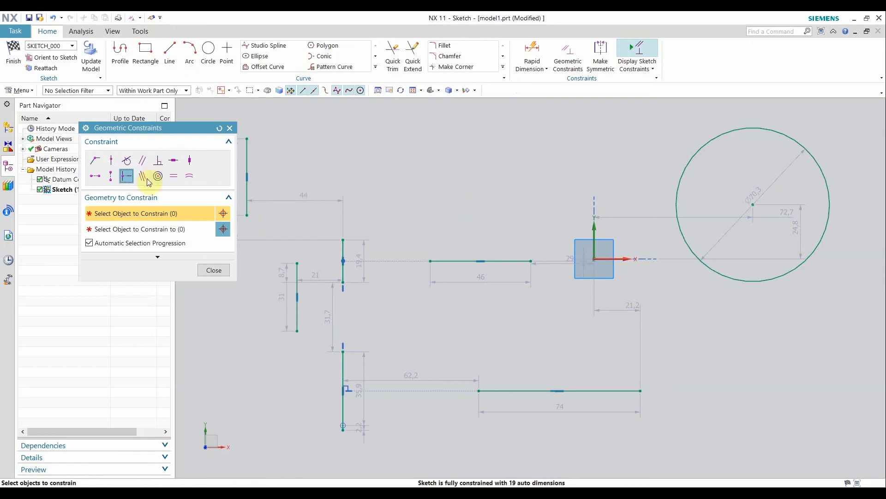
{"action": "left_click", "coordinate": [145, 178]}
{"action": "left_click", "coordinate": [246, 153]}
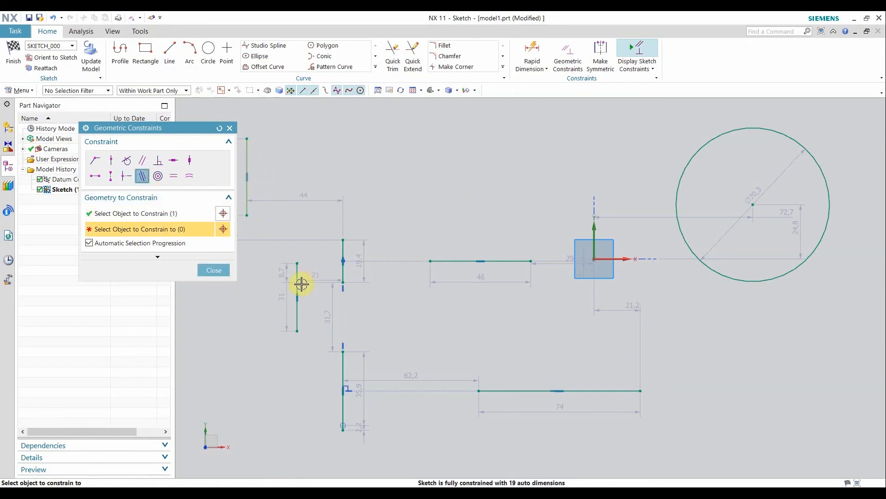
{"action": "left_click", "coordinate": [297, 271]}
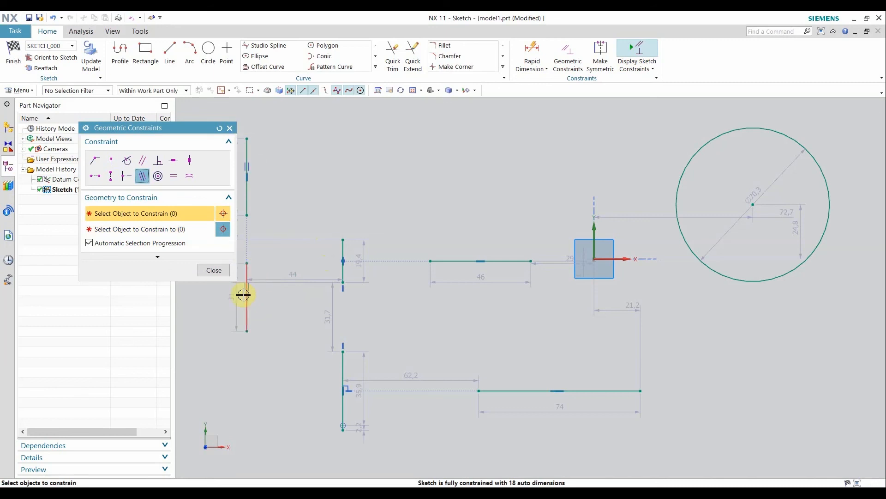
{"action": "left_click_drag", "start_coordinate": [168, 128], "coordinate": [90, 133]}
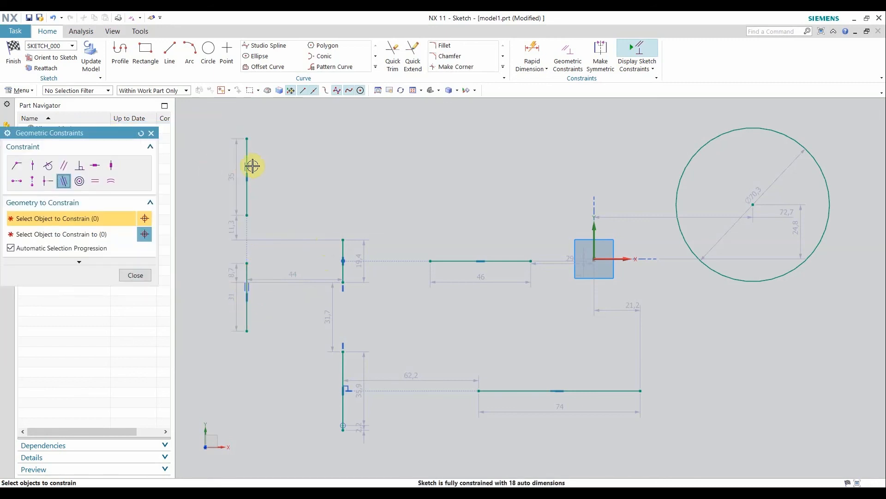
{"action": "left_click", "coordinate": [250, 170]}
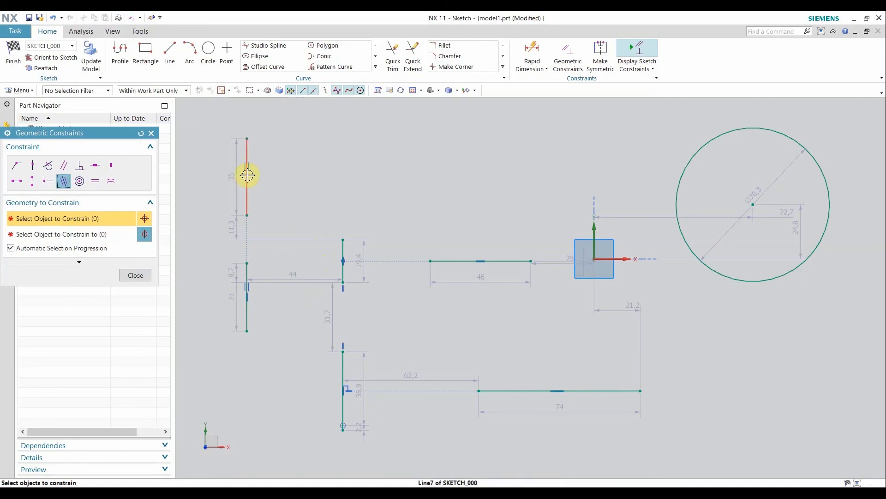
{"action": "left_click", "coordinate": [247, 277]}
{"action": "left_click_drag", "start_coordinate": [97, 132], "coordinate": [211, 144]}
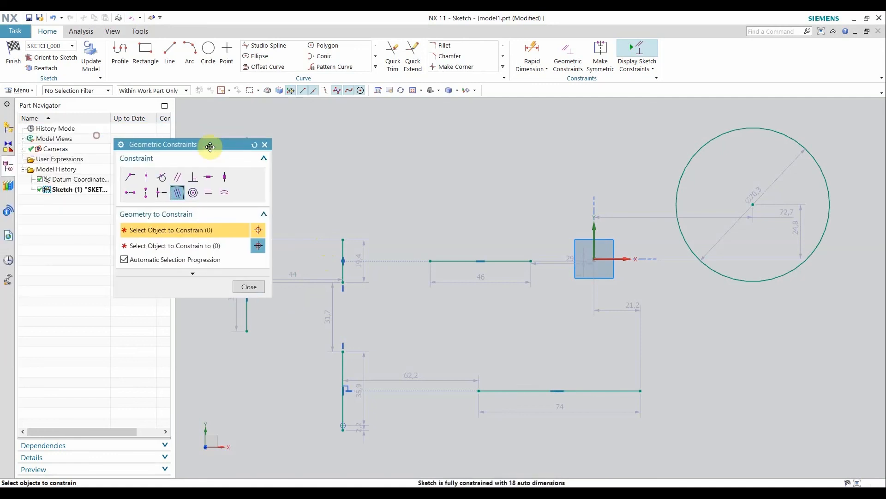
Draw a circle about 46.6 in diameter above the 46-long horizontal line.
{"action": "left_click", "coordinate": [208, 51]}
{"action": "left_click", "coordinate": [449, 175]}
{"action": "left_click", "coordinate": [496, 156]}
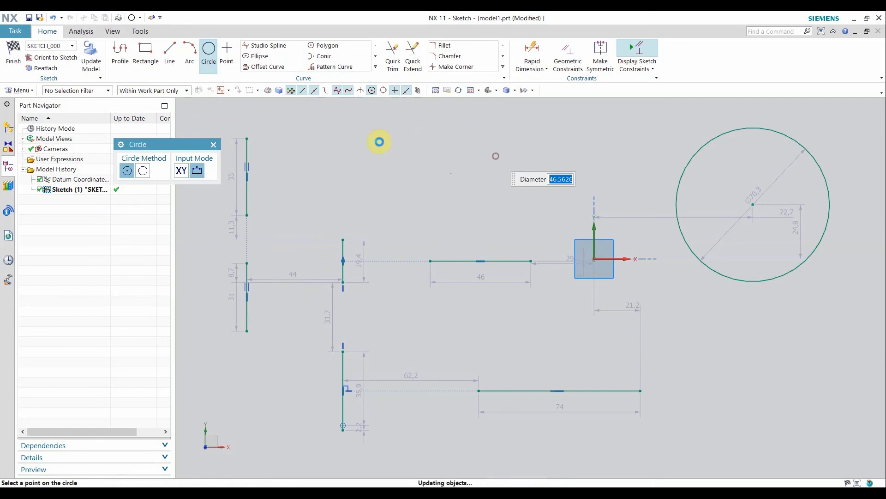
{"action": "left_click", "coordinate": [213, 145]}
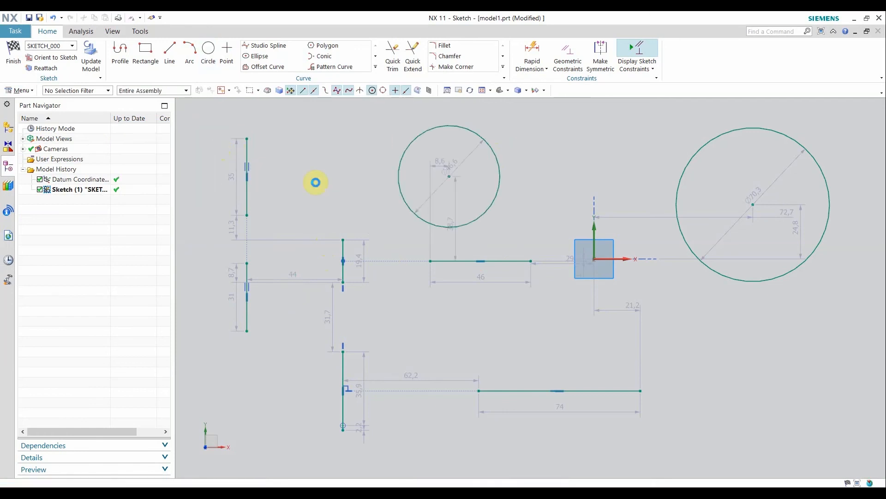
Constrain the small and large circles as Concentric, and give them Equal Radius.
{"action": "key", "text": "c"}
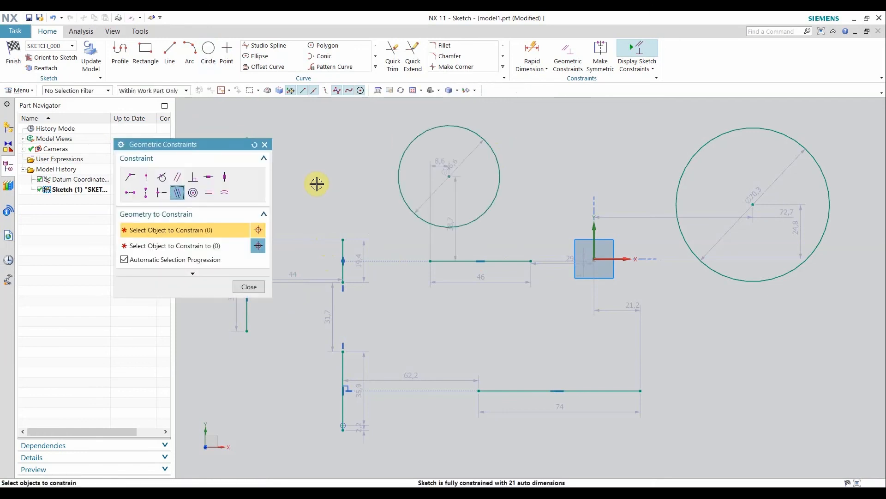
{"action": "left_click", "coordinate": [194, 194]}
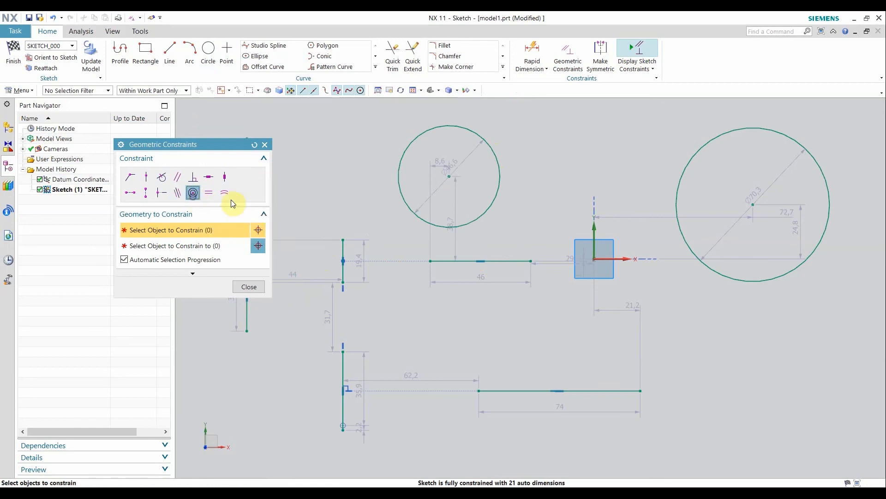
{"action": "left_click", "coordinate": [439, 126]}
{"action": "left_click", "coordinate": [683, 175]}
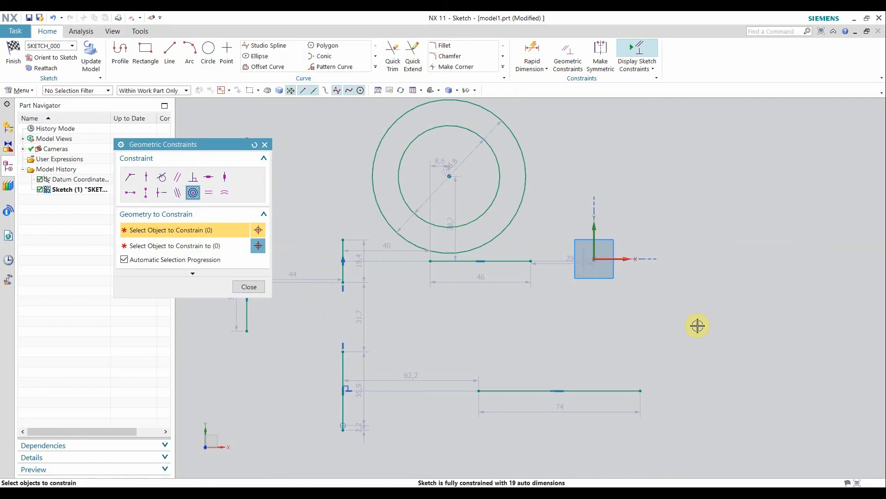
{"action": "left_click", "coordinate": [224, 192]}
{"action": "left_click", "coordinate": [499, 178]}
{"action": "left_click", "coordinate": [525, 176]}
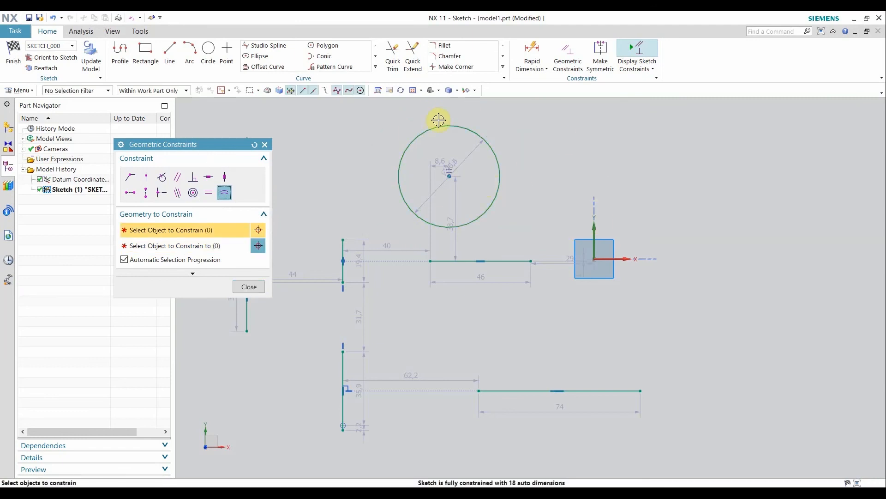
Constrain the two horizontal lines to Equal Length.
{"action": "left_click", "coordinate": [209, 192]}
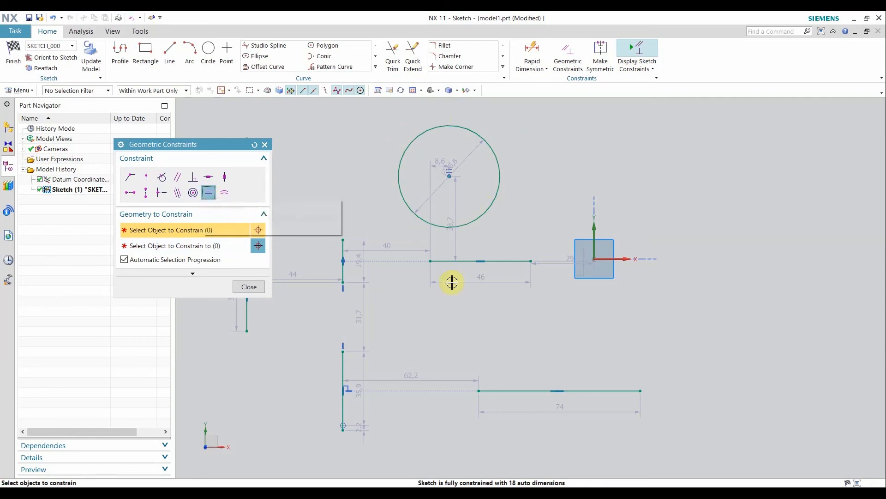
{"action": "left_click", "coordinate": [511, 261]}
{"action": "left_click", "coordinate": [523, 392]}
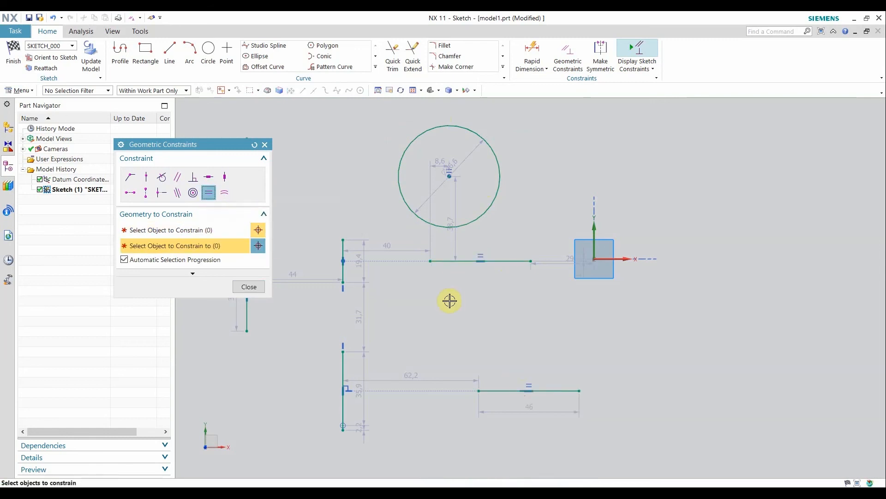